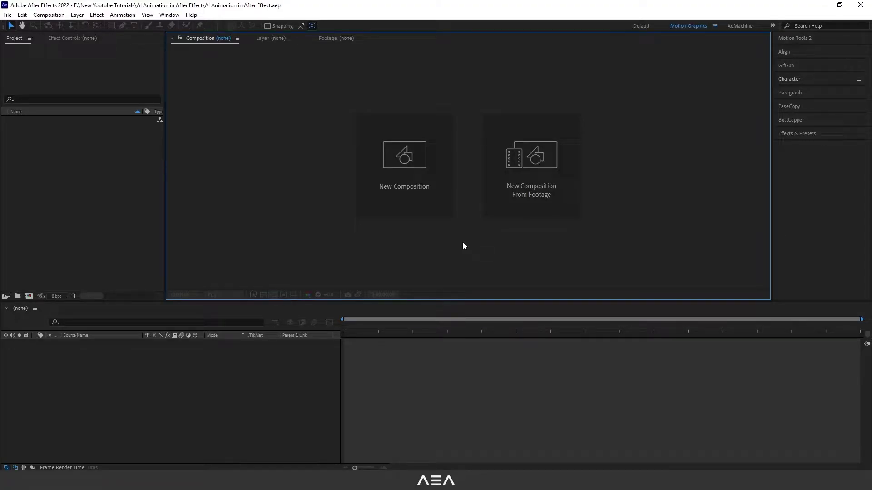
Step: Create an 800 × 600 px composition at 24 frames per second named AI Motion
{"action": "left_click", "coordinate": [411, 181]}
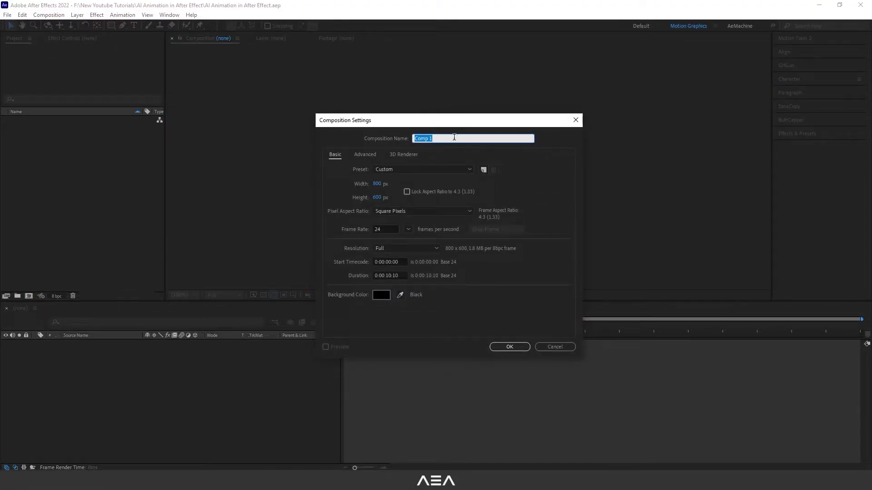
{"action": "type", "text": "AI Motion"}
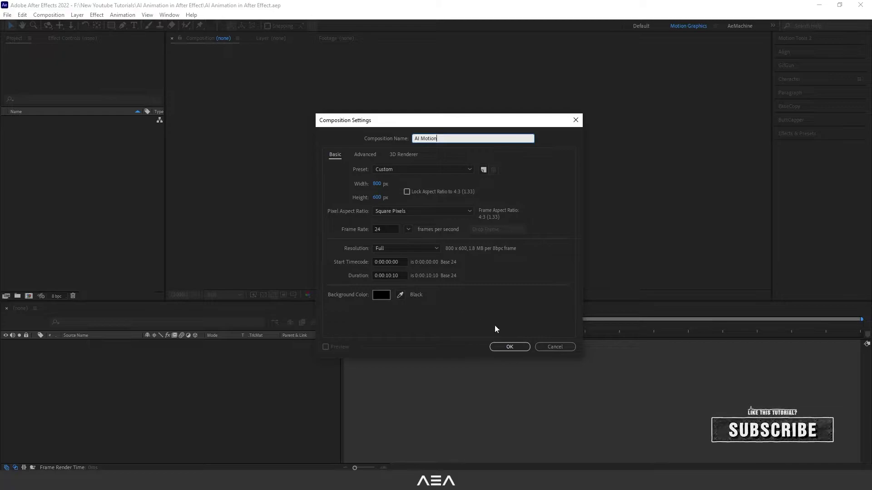
{"action": "left_click", "coordinate": [509, 347]}
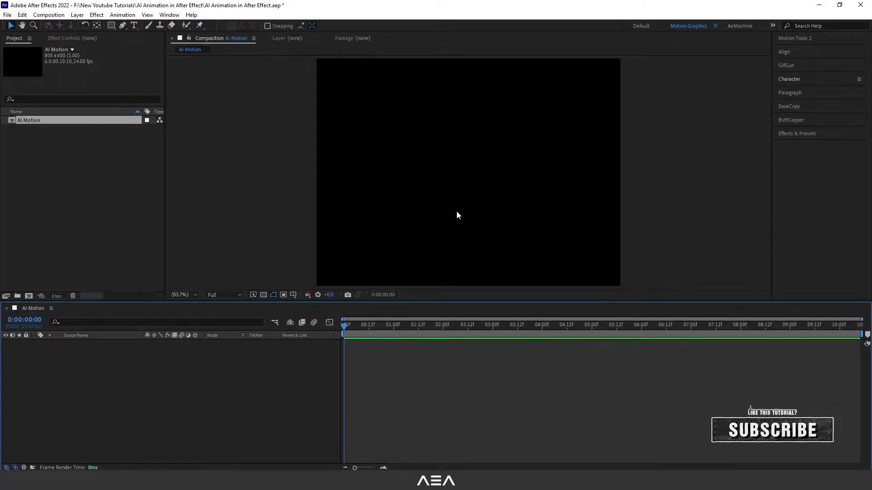
Step: Add a black composition-sized solid layer named Saber
{"action": "right_click", "coordinate": [154, 373]}
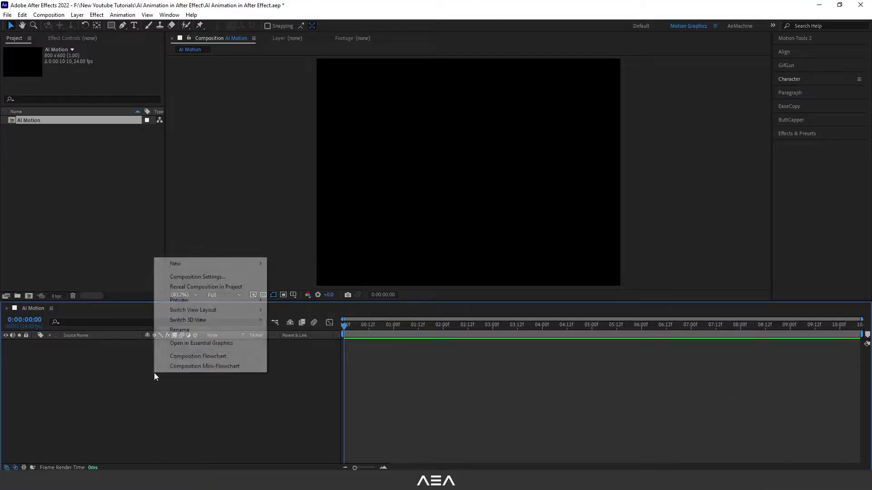
{"action": "mouse_move", "coordinate": [220, 261]}
{"action": "left_click", "coordinate": [297, 286]}
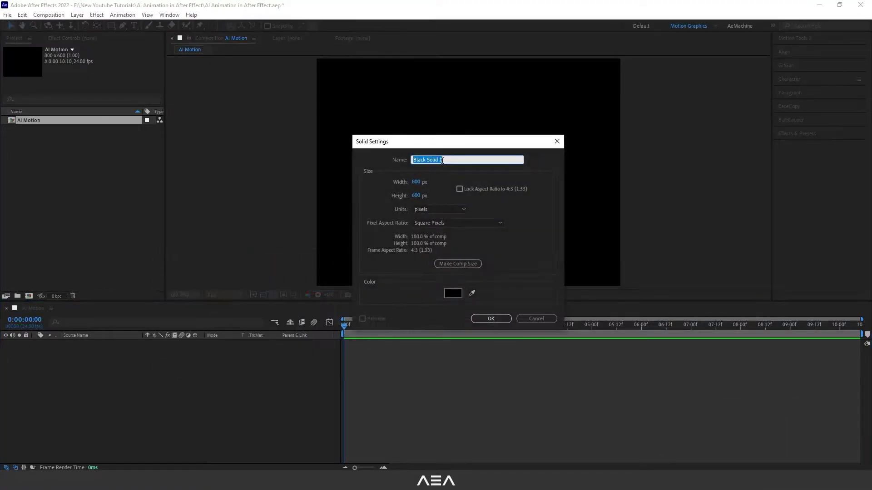
{"action": "type", "text": "Saber"}
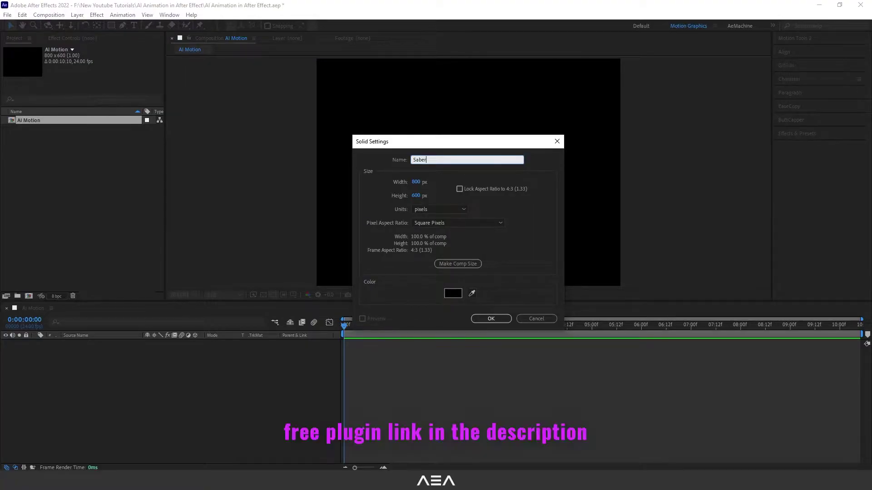
{"action": "left_click", "coordinate": [504, 319]}
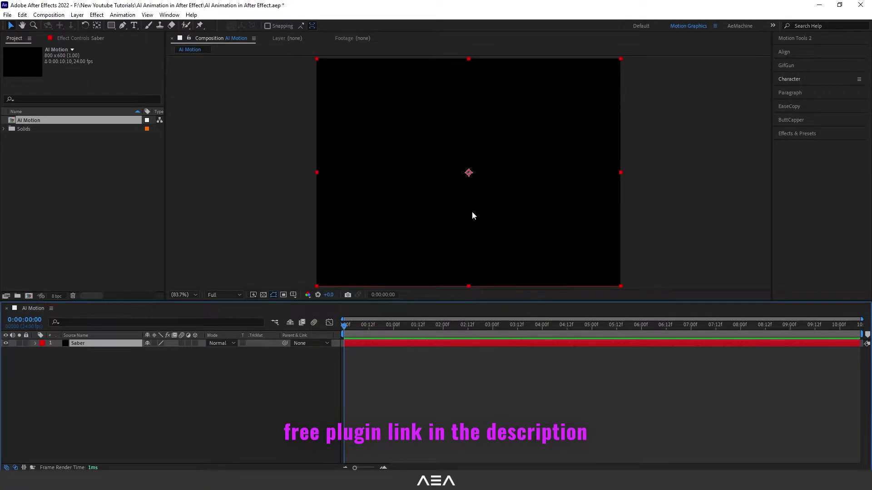
Step: Draw a circular mask on the Saber solid and centre it in the composition with the help of the title/action safe guides
{"action": "left_click_drag", "start_coordinate": [111, 28], "coordinate": [146, 49]}
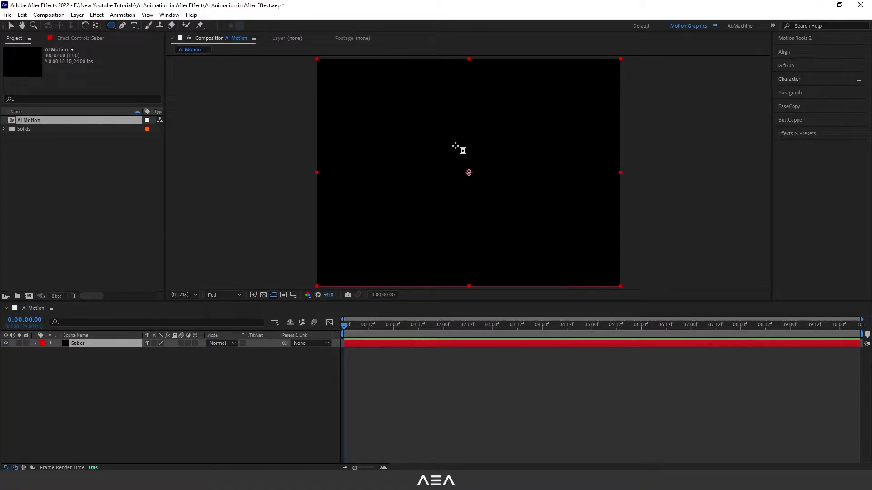
{"action": "left_click_drag", "start_coordinate": [403, 109], "coordinate": [543, 243]}
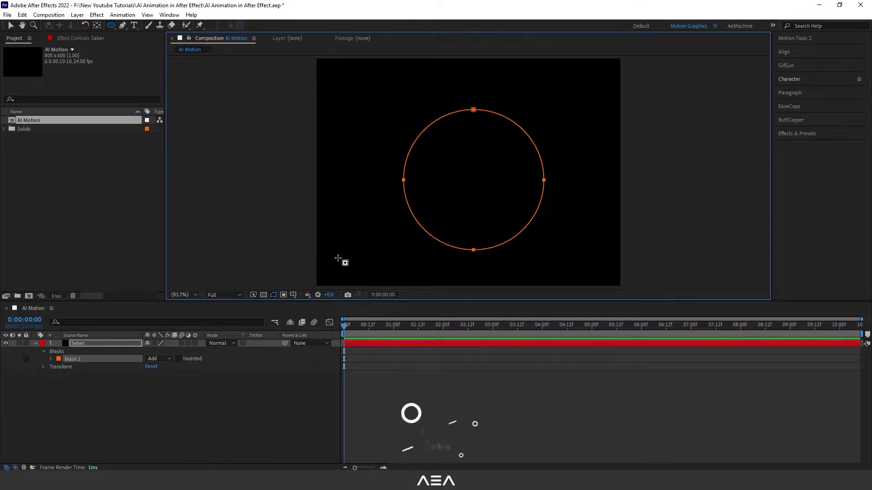
{"action": "left_click", "coordinate": [293, 295], "text": "alt"}
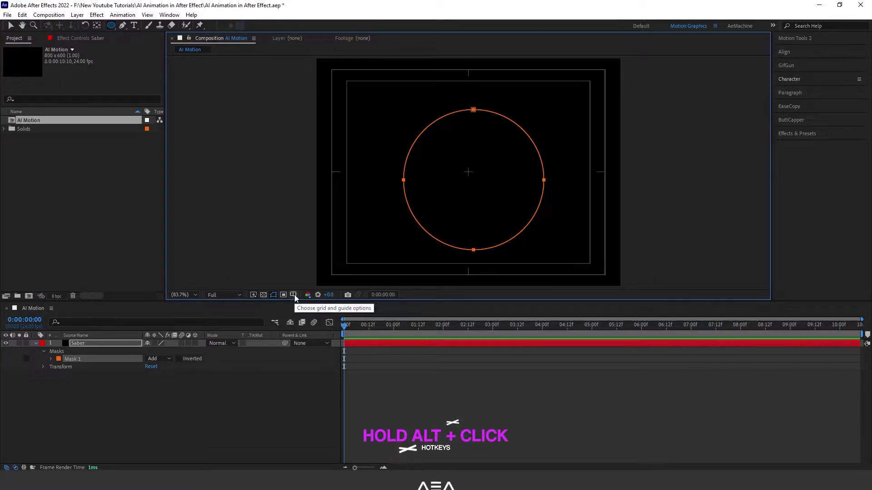
{"action": "left_click", "coordinate": [10, 27]}
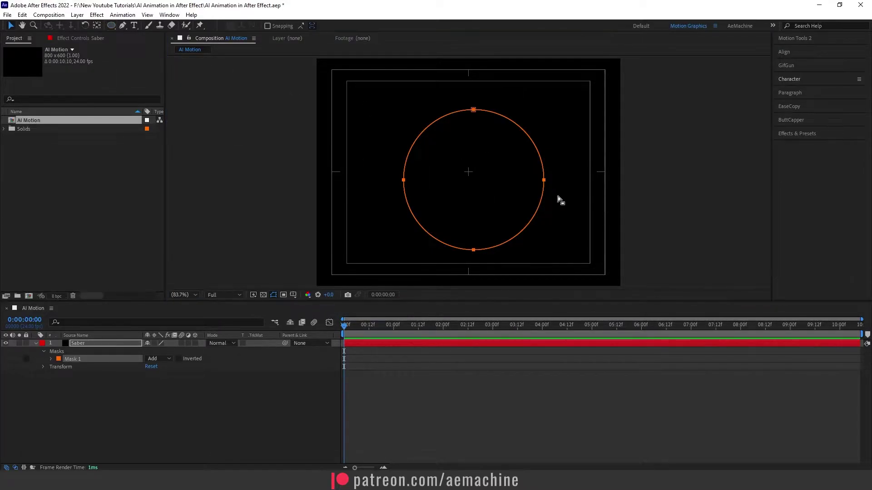
{"action": "double_click", "coordinate": [526, 229]}
{"action": "left_click_drag", "start_coordinate": [529, 216], "coordinate": [524, 208]}
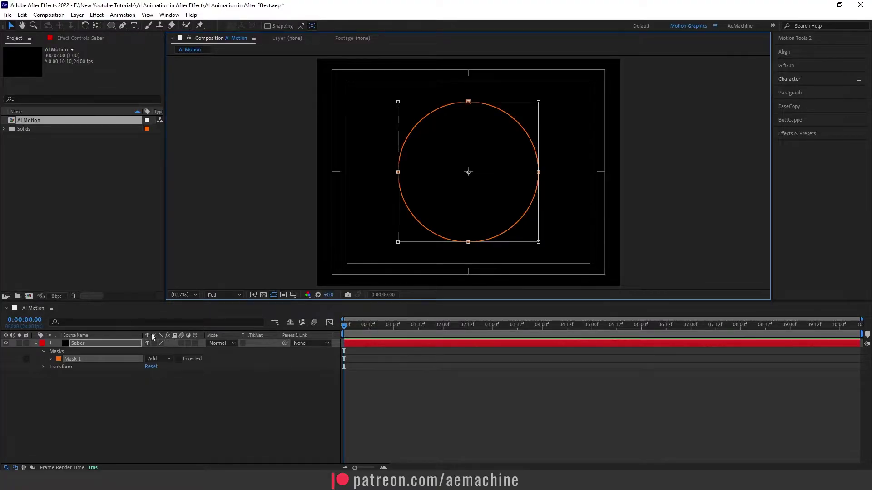
Step: Find the Saber effect in the effects library and apply it to the Saber layer
{"action": "left_click", "coordinate": [91, 344]}
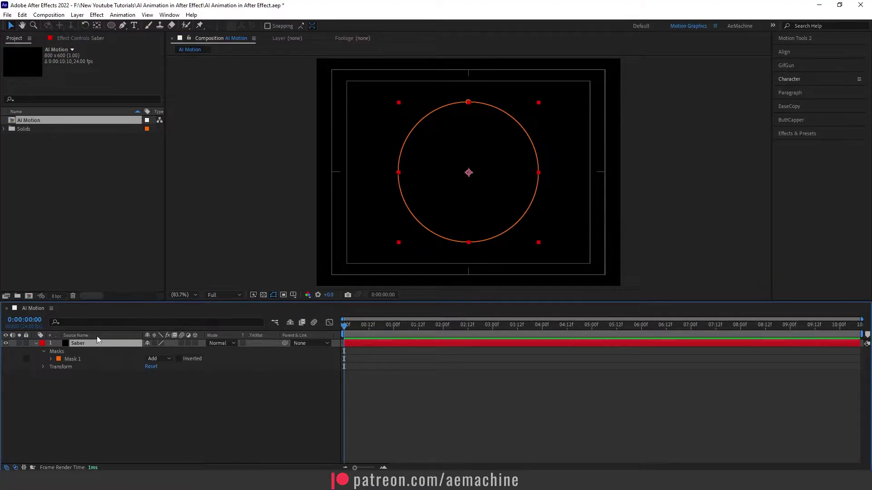
{"action": "left_click", "coordinate": [169, 14]}
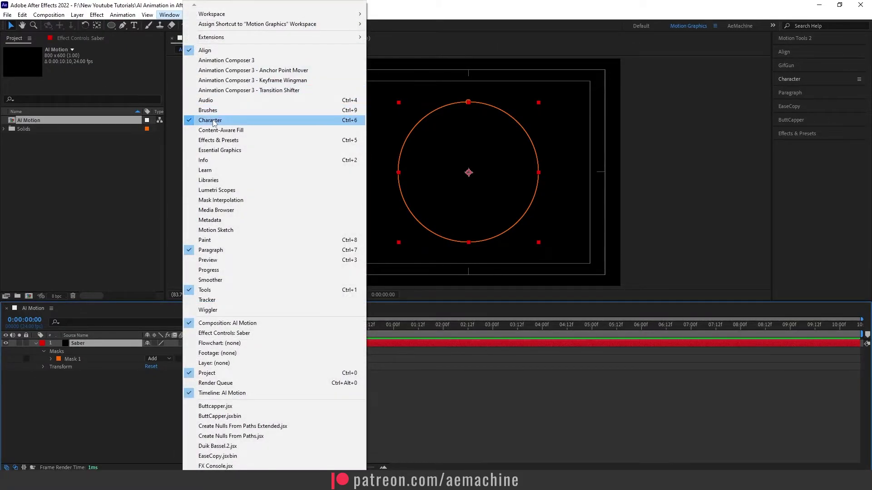
{"action": "left_click", "coordinate": [223, 141]}
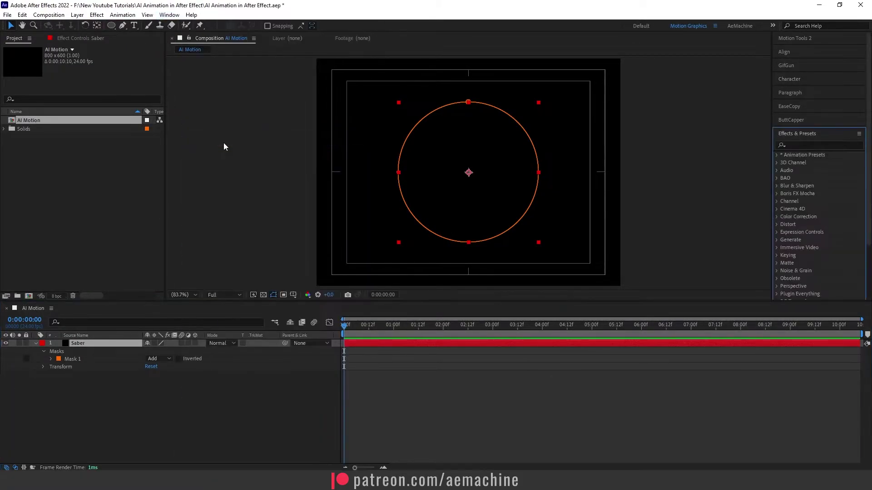
{"action": "left_click", "coordinate": [811, 146]}
{"action": "type", "text": "saber"}
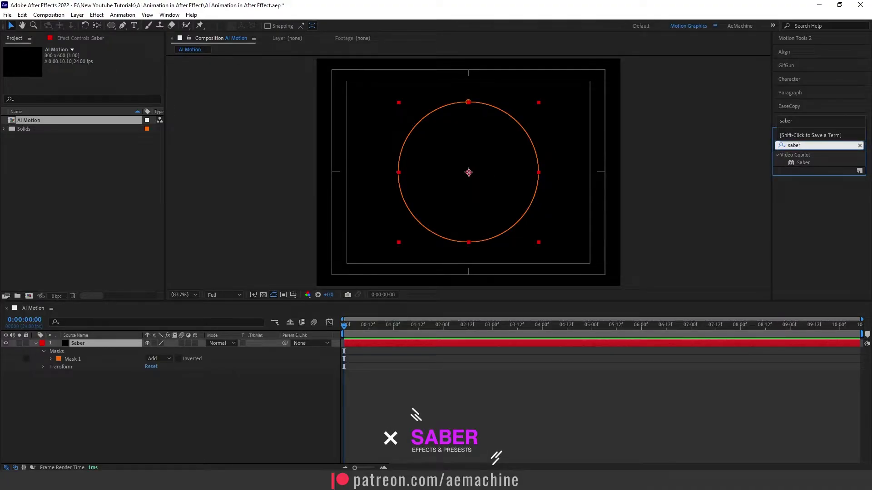
{"action": "double_click", "coordinate": [806, 162]}
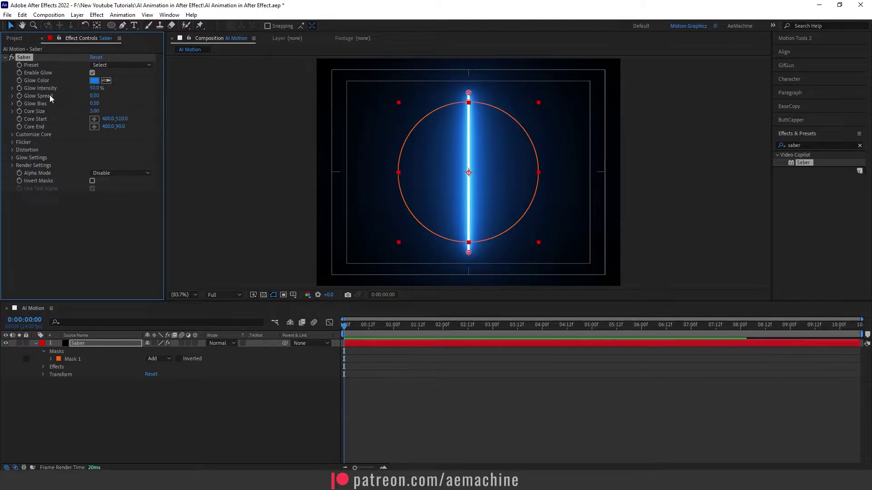
Step: Set the Saber effect's Glow Intensity to 0% and its Core Type to Layer Masks
{"action": "left_click", "coordinate": [94, 88]}
{"action": "type", "text": "0"}
{"action": "key", "text": "Return"}
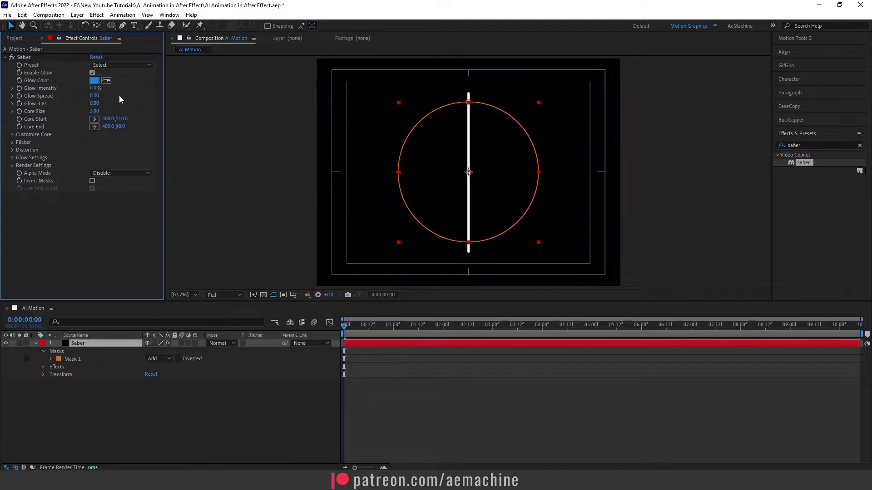
{"action": "left_click", "coordinate": [13, 135]}
{"action": "left_click", "coordinate": [95, 142]}
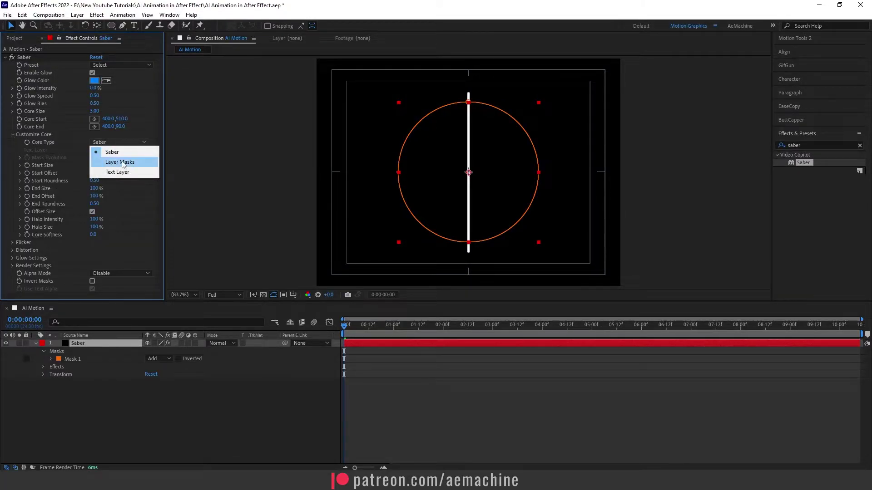
{"action": "left_click", "coordinate": [122, 163]}
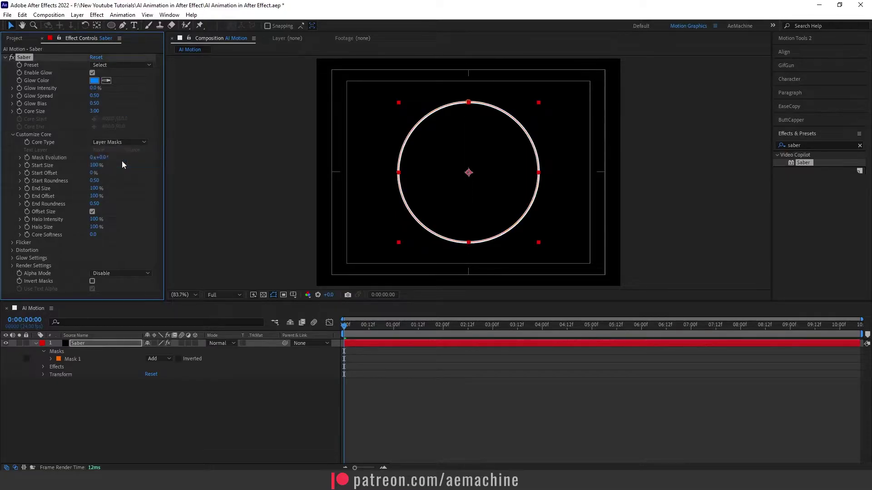
{"action": "left_click", "coordinate": [13, 135]}
Step: Expose the Saber effect's Core Distortion settings and switch the timeline's time display to frames
{"action": "left_click", "coordinate": [12, 149]}
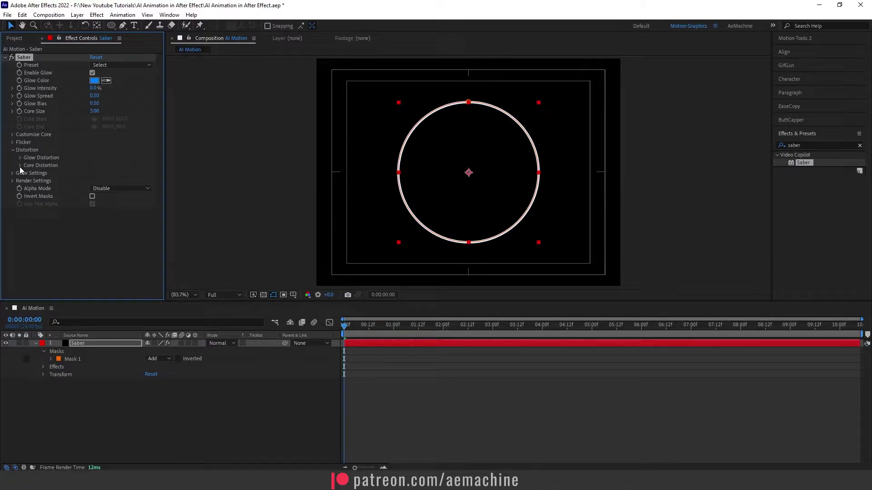
{"action": "left_click", "coordinate": [20, 166]}
{"action": "key", "text": "space"}
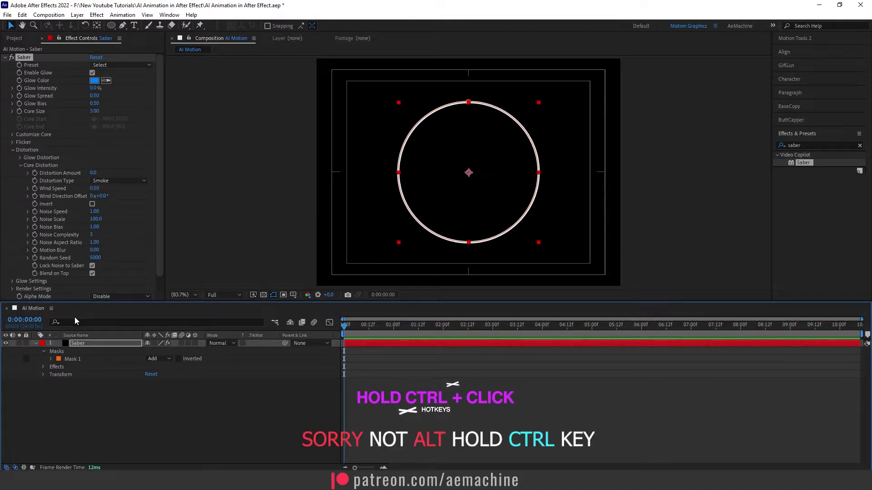
{"action": "left_click", "coordinate": [17, 327], "text": "ctrl"}
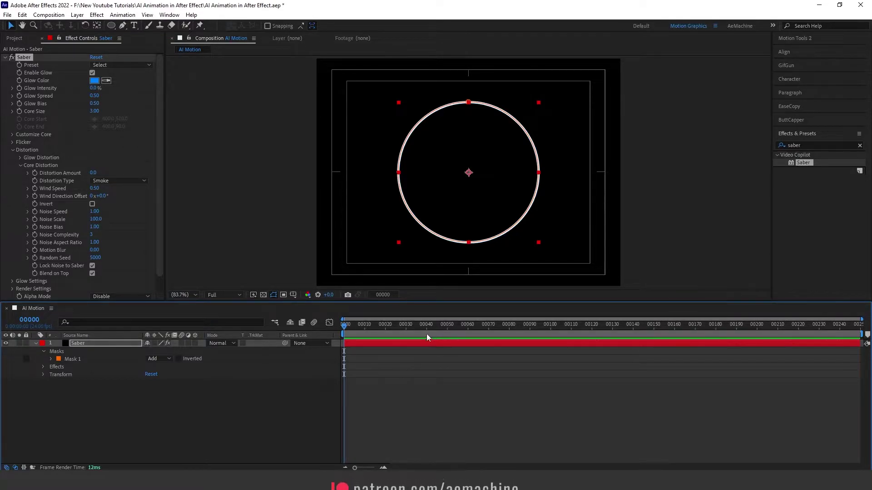
Step: Keyframe the core's Distortion Amount at 0 on frame 0 and at 50 on frame 20
{"action": "left_click", "coordinate": [34, 174]}
{"action": "left_click_drag", "start_coordinate": [358, 328], "coordinate": [385, 327]}
{"action": "left_click", "coordinate": [93, 173]}
{"action": "type", "text": "50"}
{"action": "key", "text": "Return"}
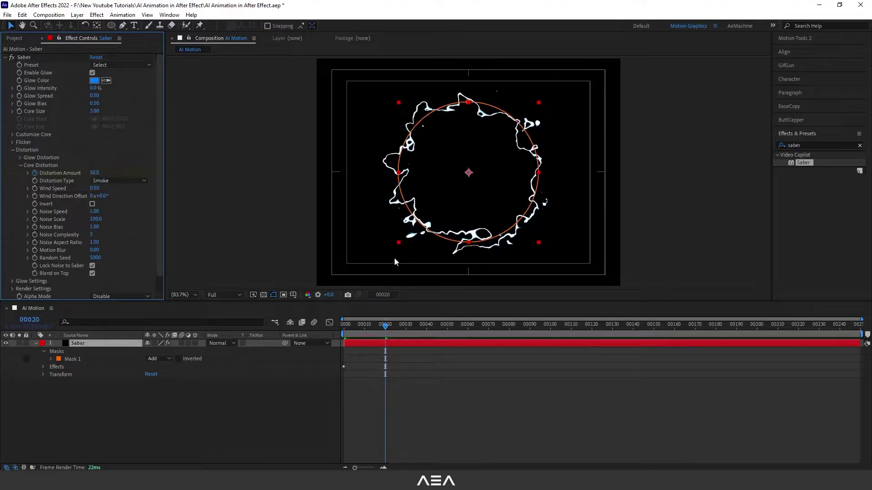
Step: Add Distortion Amount keyframes that hold 50 at frame 120 and return to 0 at frame 140
{"action": "left_click_drag", "start_coordinate": [486, 325], "coordinate": [592, 337]}
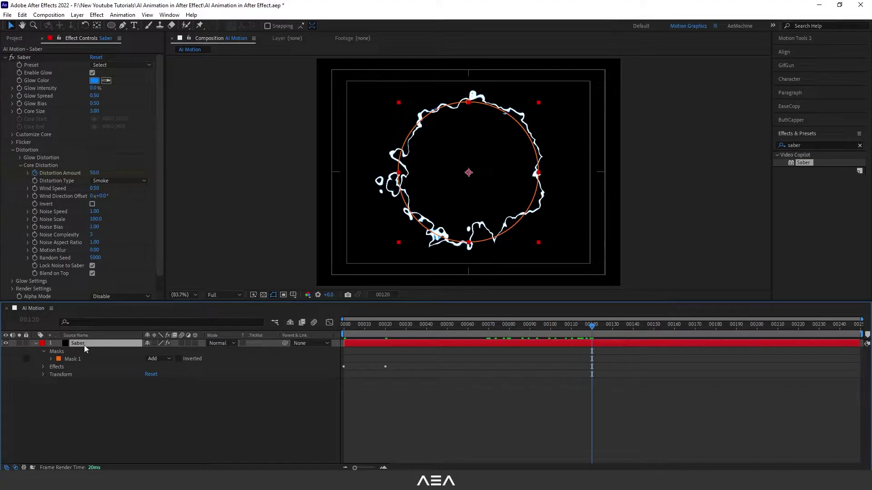
{"action": "key", "text": "u"}
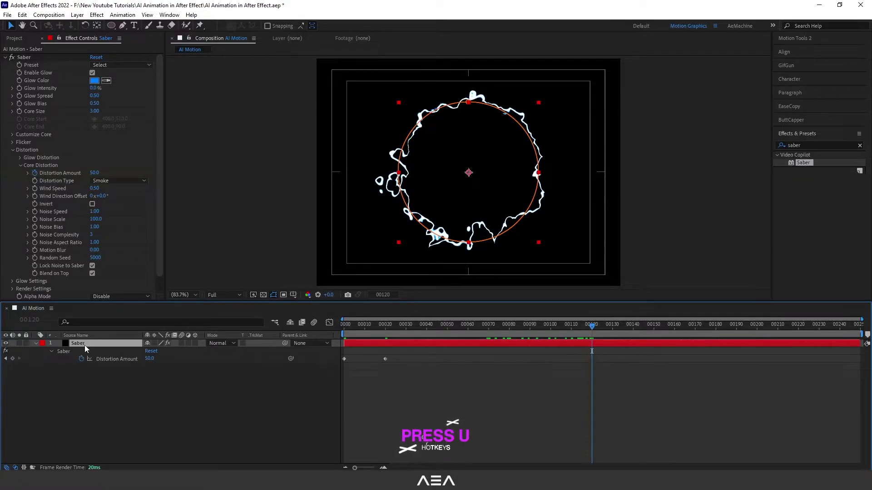
{"action": "left_click", "coordinate": [13, 359]}
{"action": "left_click", "coordinate": [598, 326]}
{"action": "left_click_drag", "start_coordinate": [598, 330], "coordinate": [632, 328]}
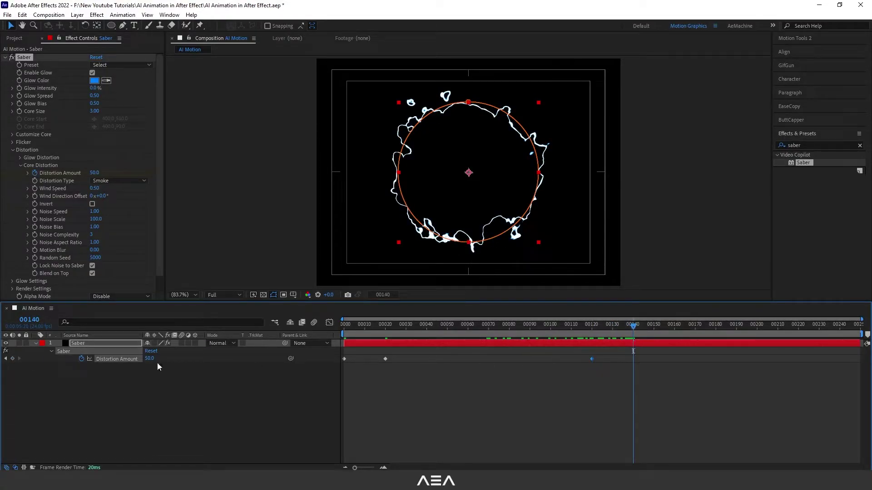
{"action": "type", "text": "0"}
{"action": "key", "text": "Return"}
Step: Preview the distortion animation and end the work area at about frame 150
{"action": "left_click_drag", "start_coordinate": [355, 328], "coordinate": [404, 333]}
{"action": "key", "text": "space"}
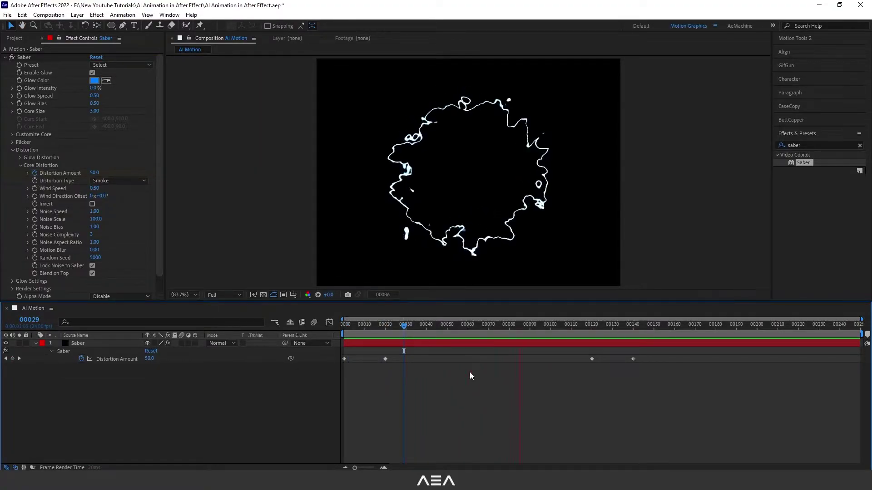
{"action": "left_click_drag", "start_coordinate": [555, 328], "coordinate": [655, 337]}
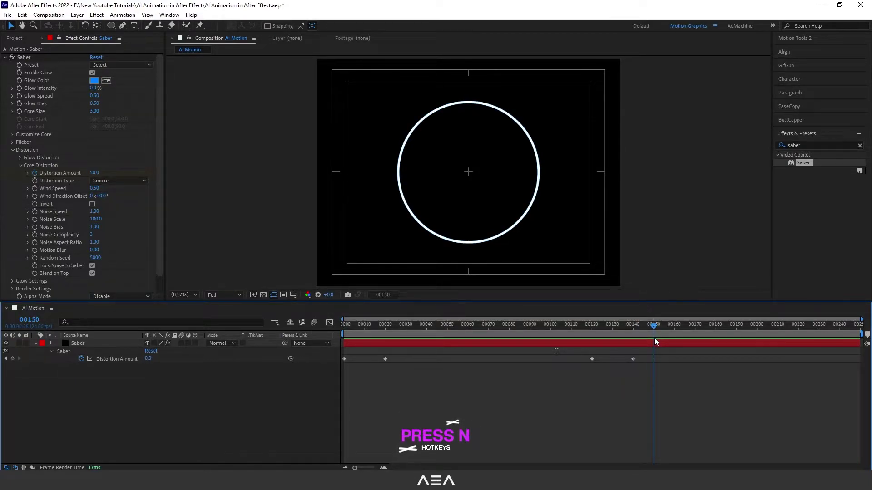
{"action": "mouse_move", "coordinate": [655, 338]}
{"action": "left_mouse_down"}
{"action": "mouse_move", "coordinate": [628, 332]}
{"action": "mouse_move", "coordinate": [645, 331]}
{"action": "mouse_move", "coordinate": [647, 349]}
{"action": "mouse_move", "coordinate": [639, 336]}
{"action": "left_mouse_up"}
{"action": "key", "text": "n"}
Step: At frame 70, set and keyframe the core distortion's Wind Speed at 1 and Wind Direction Offset at 300°
{"action": "left_click_drag", "start_coordinate": [522, 326], "coordinate": [488, 338]}
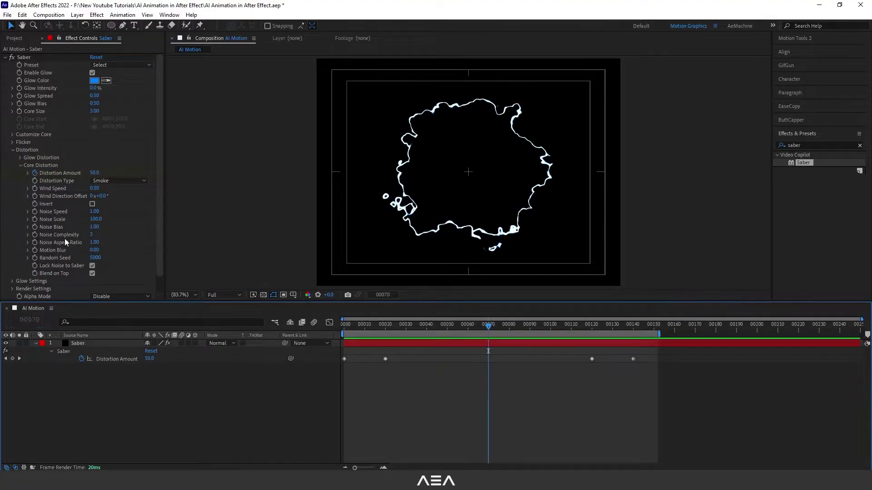
{"action": "left_click", "coordinate": [94, 188]}
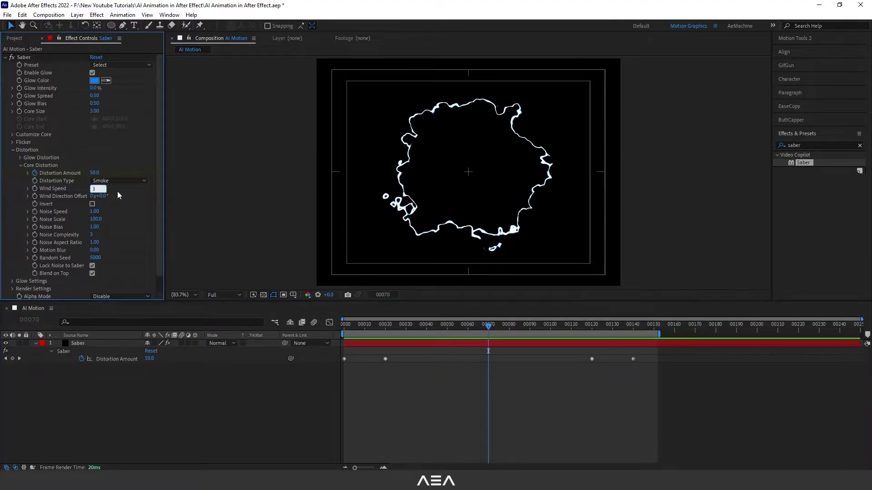
{"action": "type", "text": "1"}
{"action": "key", "text": "Return"}
{"action": "left_click", "coordinate": [35, 190]}
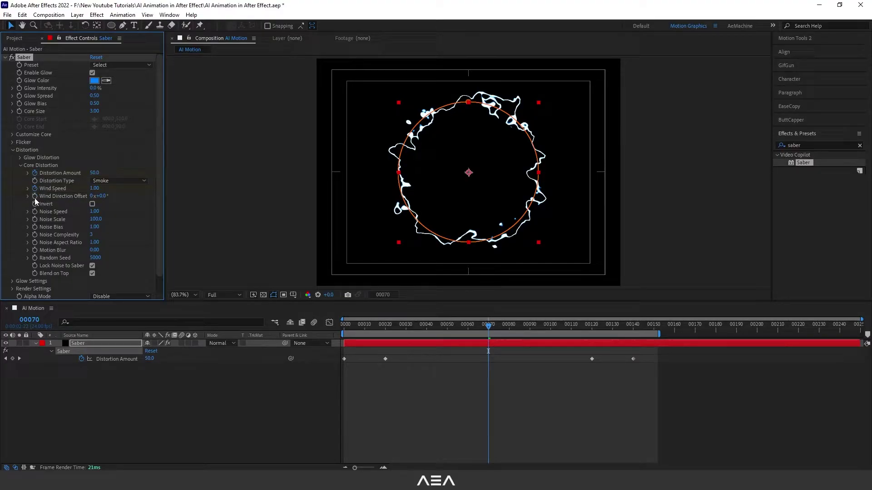
{"action": "left_click", "coordinate": [100, 197]}
{"action": "type", "text": "300"}
{"action": "key", "text": "Return"}
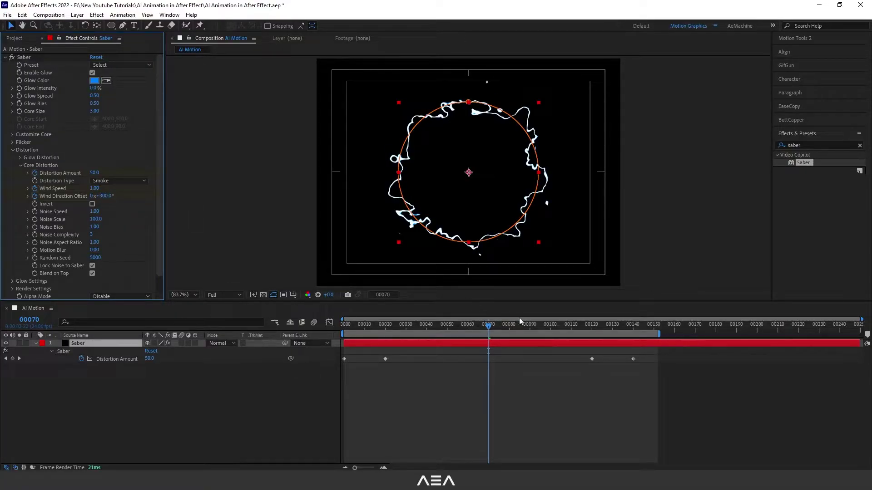
Step: Reveal the Saber layer's keyframes and, at frame 140, keyframe Wind Speed at 0.7 and Wind Direction Offset at 180°
{"action": "left_click", "coordinate": [90, 343]}
{"action": "key", "text": "u"}
{"action": "key", "text": "u"}
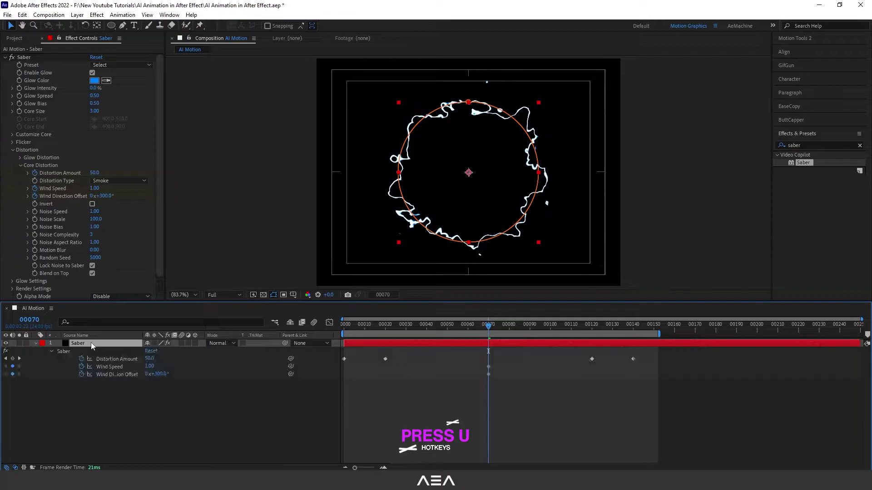
{"action": "left_click_drag", "start_coordinate": [495, 330], "coordinate": [633, 351]}
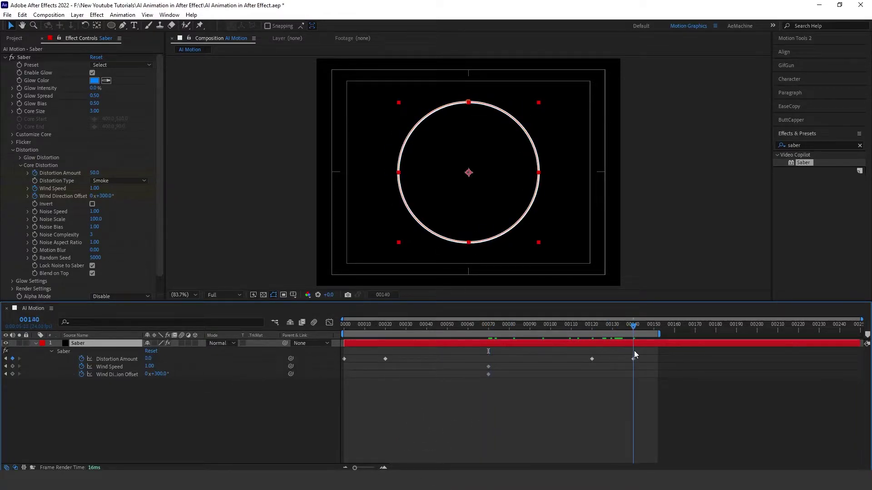
{"action": "left_click", "coordinate": [94, 189]}
{"action": "type", "text": "0.7"}
{"action": "key", "text": "Return"}
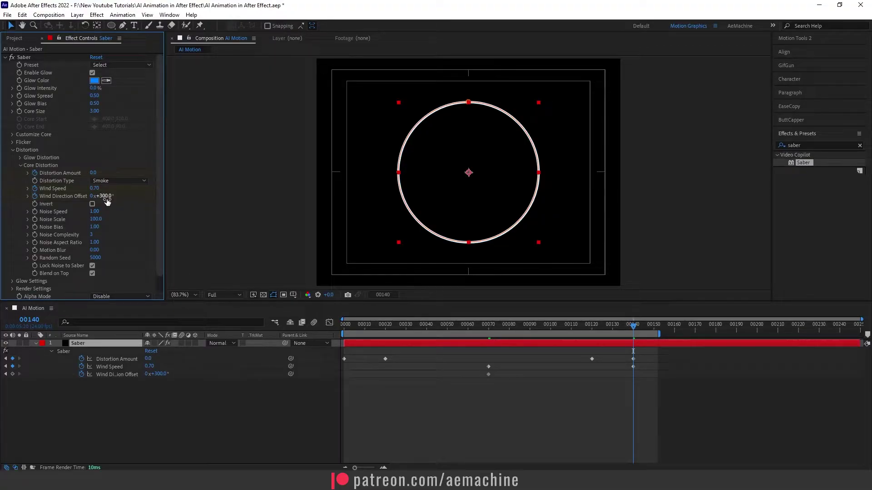
{"action": "left_click", "coordinate": [104, 196]}
{"action": "type", "text": "180"}
{"action": "key", "text": "Return"}
Step: Enable Invert for the core distortion and set its Noise Speed to 0.3
{"action": "left_click", "coordinate": [93, 204]}
{"action": "left_click_drag", "start_coordinate": [469, 327], "coordinate": [496, 329]}
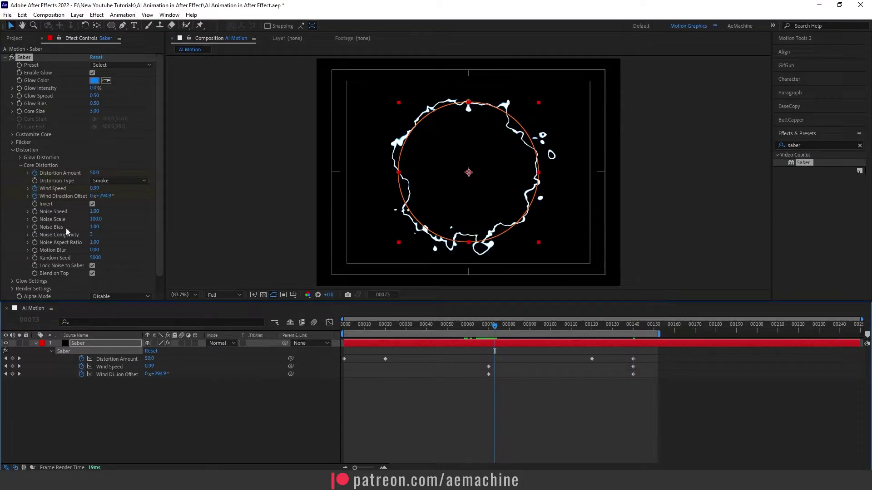
{"action": "left_click", "coordinate": [94, 211]}
{"action": "type", "text": "0.3"}
{"action": "key", "text": "Return"}
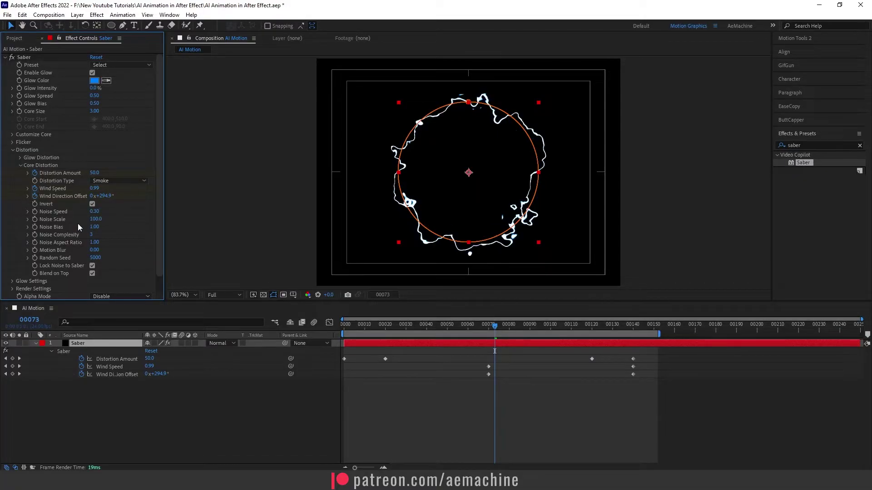
Step: Set the core distortion's Noise Scale to 900 and check the smoother outline across several frames
{"action": "left_click", "coordinate": [99, 221]}
{"action": "key", "text": "Return"}
{"action": "left_click_drag", "start_coordinate": [494, 326], "coordinate": [521, 327]}
{"action": "left_click", "coordinate": [99, 220]}
{"action": "type", "text": "900"}
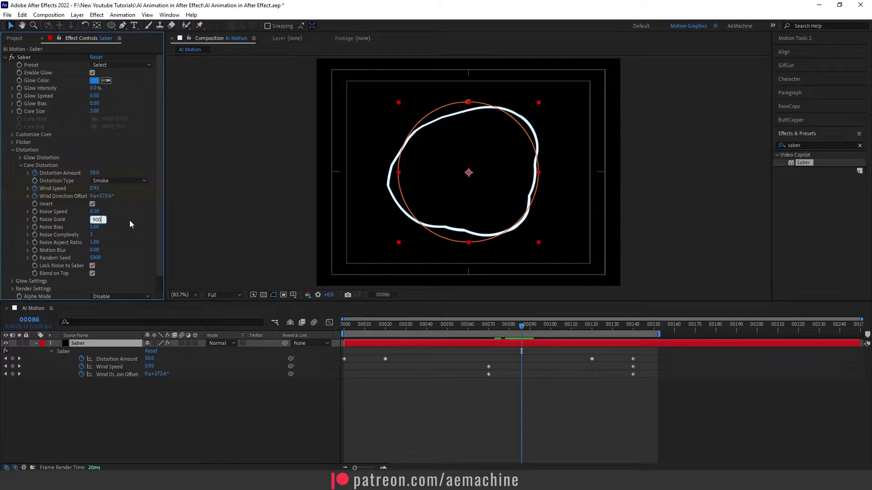
{"action": "key", "text": "Return"}
{"action": "left_click_drag", "start_coordinate": [441, 330], "coordinate": [503, 336]}
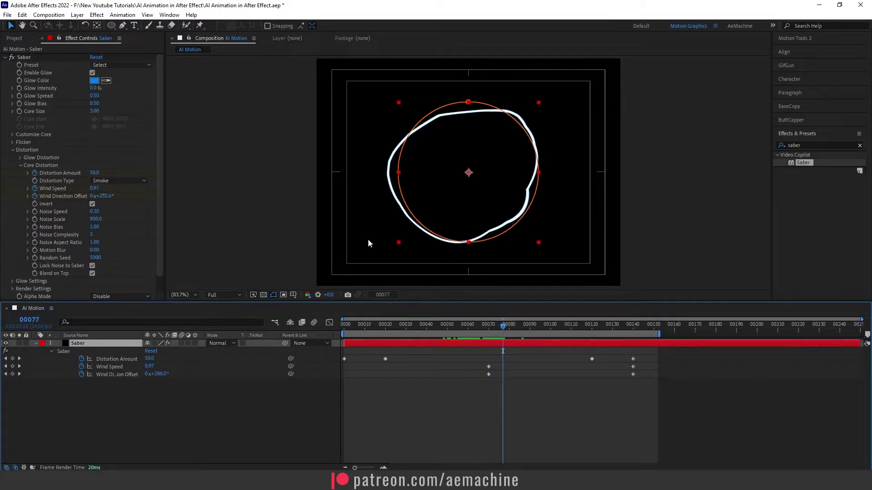
Step: Set the core distortion's Noise Bias to 3 and Noise Complexity to 1, and check the motion
{"action": "left_click", "coordinate": [94, 226]}
{"action": "type", "text": "3"}
{"action": "key", "text": "Return"}
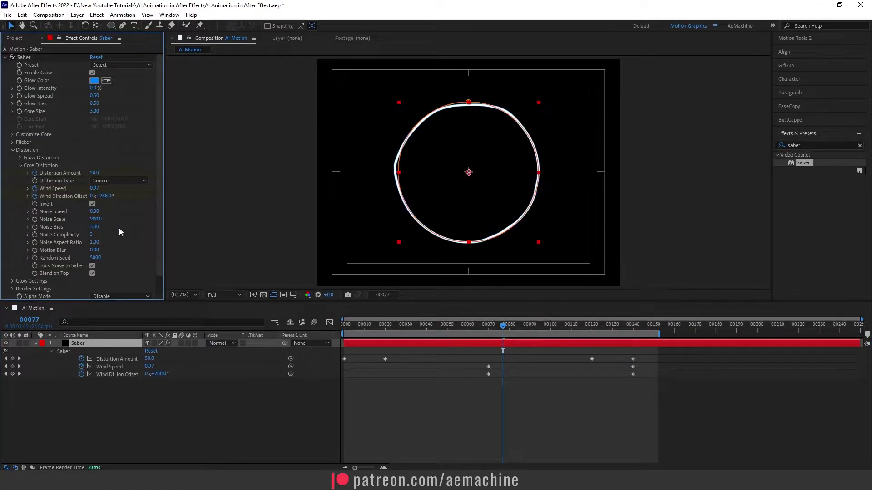
{"action": "left_click", "coordinate": [91, 235]}
{"action": "type", "text": "1"}
{"action": "key", "text": "Return"}
{"action": "left_click_drag", "start_coordinate": [443, 327], "coordinate": [482, 334]}
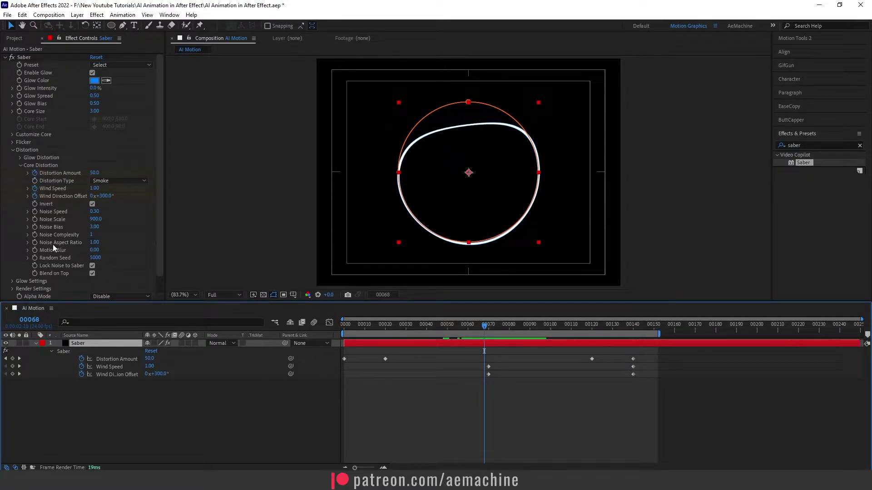
Step: Set the core distortion's Noise Aspect Ratio to 2.5 and Motion Blur to 10, and check the blurred trails
{"action": "left_click", "coordinate": [94, 243]}
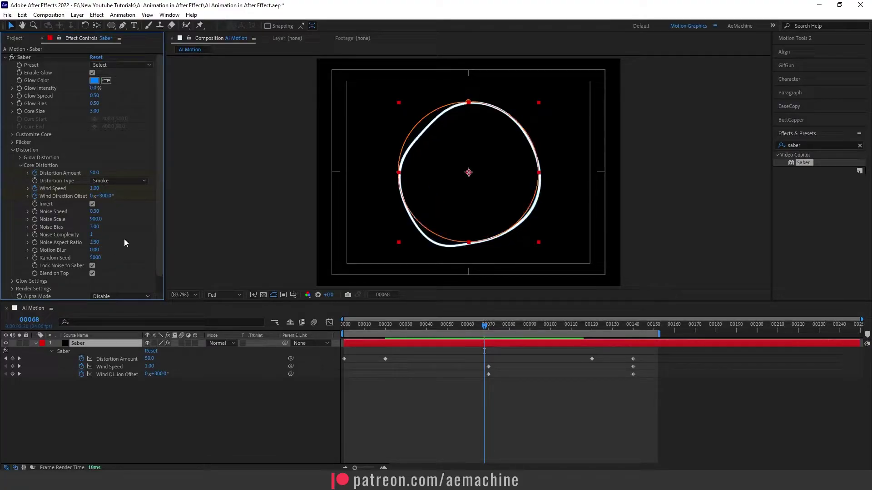
{"action": "mouse_move", "coordinate": [485, 327]}
{"action": "left_mouse_down"}
{"action": "mouse_move", "coordinate": [565, 334]}
{"action": "mouse_move", "coordinate": [465, 337]}
{"action": "mouse_move", "coordinate": [482, 337]}
{"action": "left_mouse_up"}
{"action": "left_click", "coordinate": [96, 251]}
{"action": "type", "text": "10"}
{"action": "key", "text": "Return"}
{"action": "left_click", "coordinate": [273, 243]}
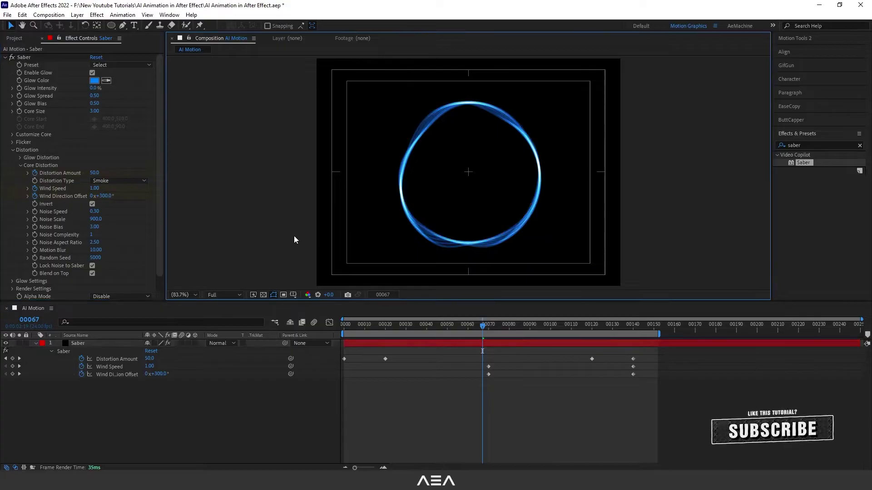
{"action": "left_click_drag", "start_coordinate": [417, 328], "coordinate": [468, 338]}
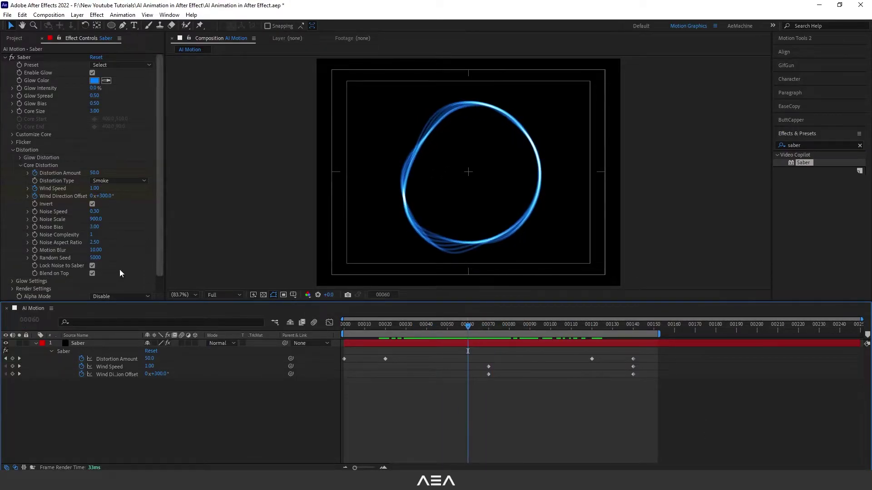
Step: Try different Random Seed values for the core distortion, including 50000 and 40000
{"action": "left_click", "coordinate": [96, 258]}
{"action": "type", "text": "50000"}
{"action": "key", "text": "Return"}
{"action": "left_click_drag", "start_coordinate": [121, 260], "coordinate": [137, 259]}
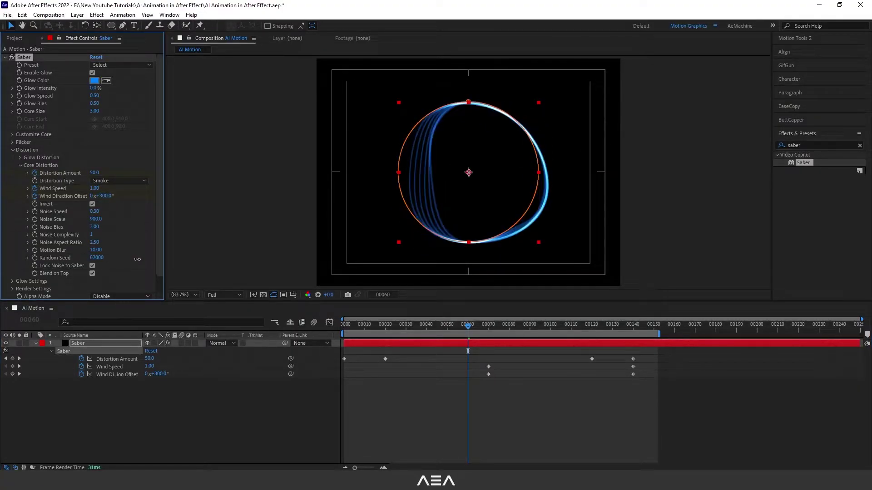
{"action": "left_click", "coordinate": [97, 258]}
{"action": "type", "text": "4"}
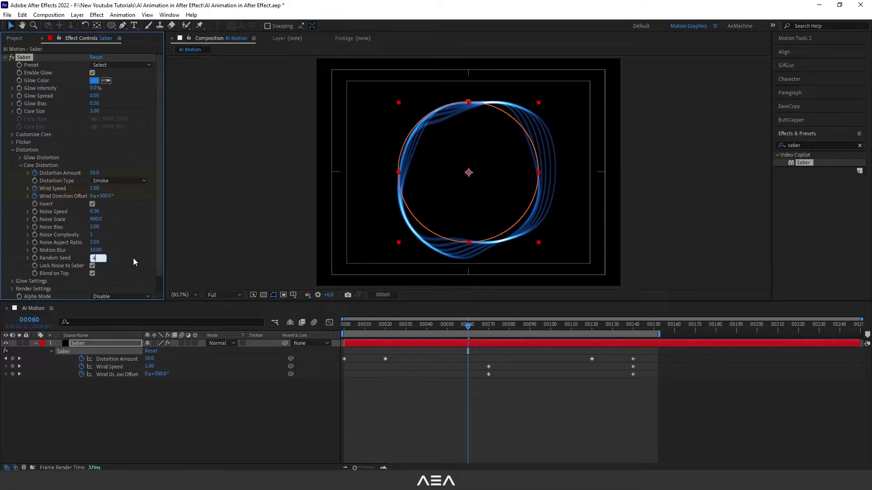
{"action": "type", "text": "0000"}
{"action": "left_click", "coordinate": [113, 266]}
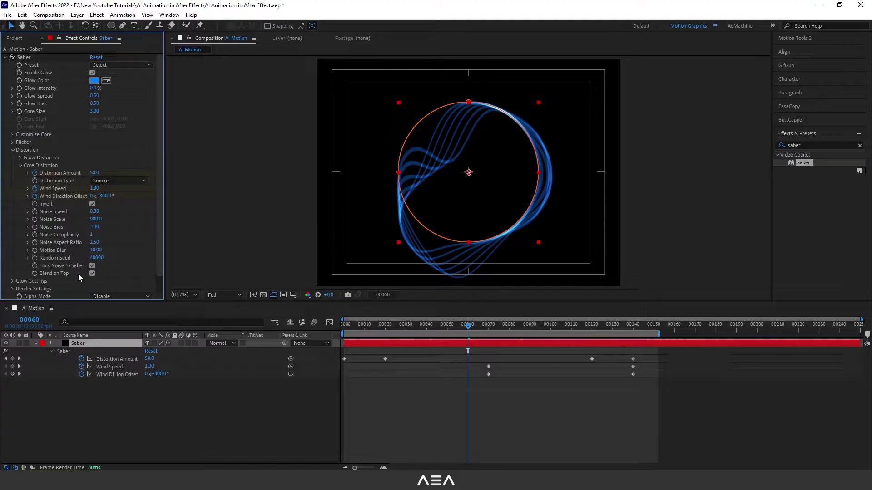
Step: Disable Blend on Top, set the core distortion's Random Seed to 47000 and check the animation
{"action": "left_click", "coordinate": [92, 273]}
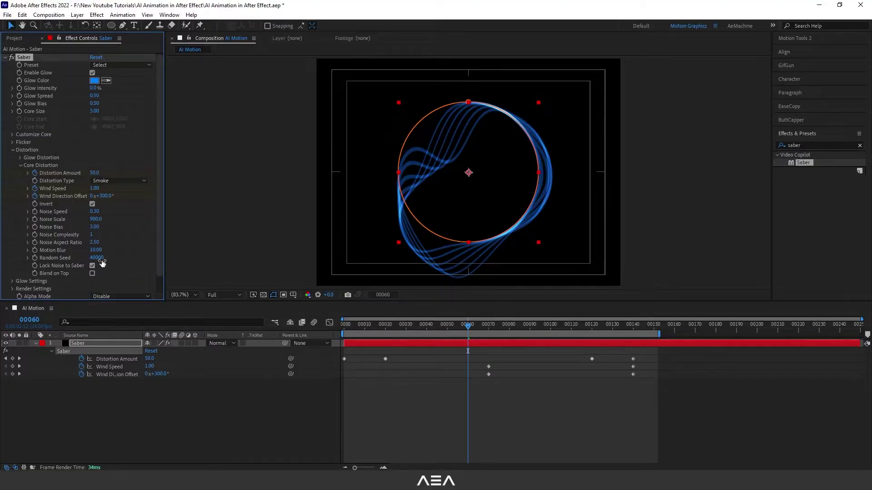
{"action": "left_click_drag", "start_coordinate": [105, 259], "coordinate": [104, 259]}
{"action": "left_click_drag", "start_coordinate": [468, 325], "coordinate": [499, 331]}
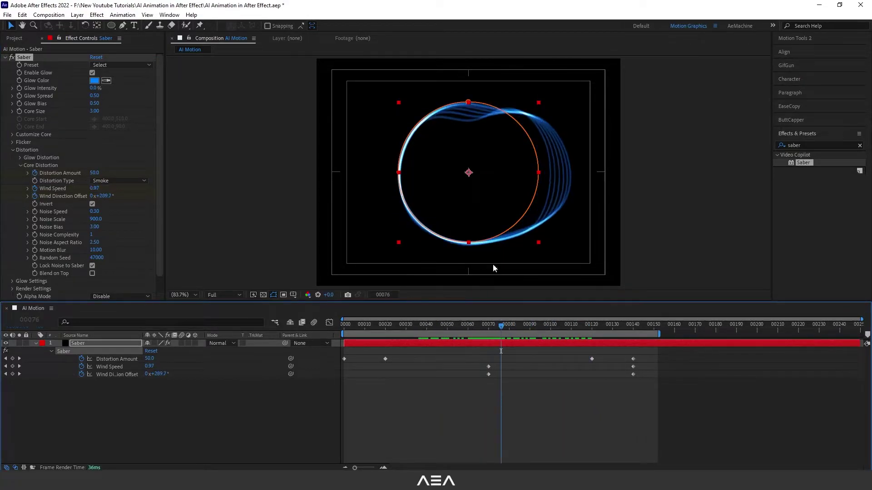
Step: Keyframe the Saber layer's Scale at 100% on frame 0 and at 95% on frame 20
{"action": "left_click", "coordinate": [411, 237]}
{"action": "key", "text": "/"}
{"action": "left_click_drag", "start_coordinate": [563, 330], "coordinate": [50, 334]}
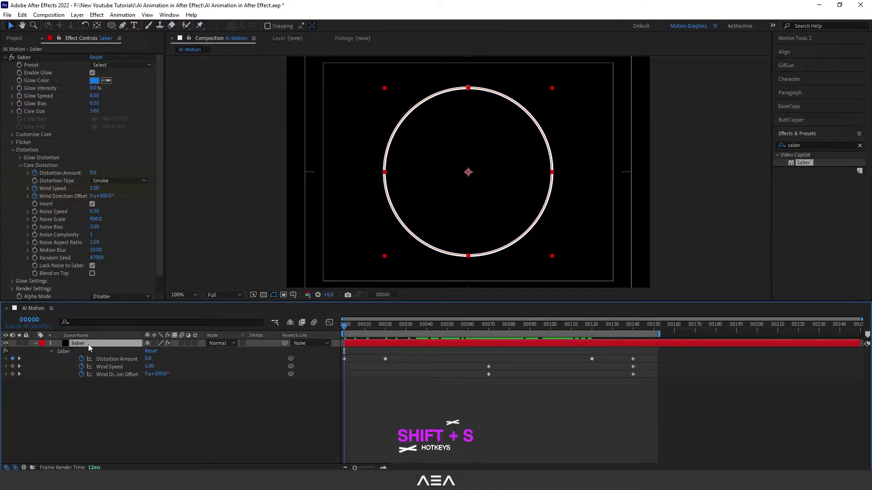
{"action": "key", "text": "shift+s"}
{"action": "left_click", "coordinate": [59, 382]}
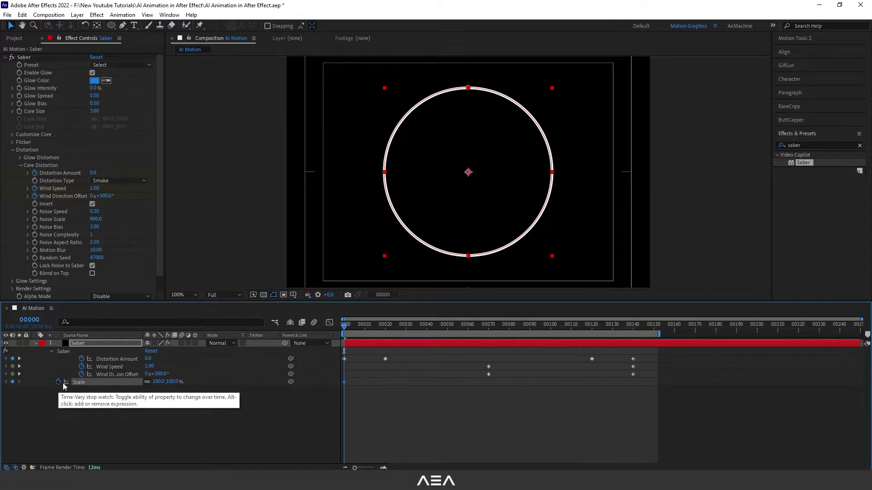
{"action": "left_click_drag", "start_coordinate": [346, 327], "coordinate": [386, 340]}
{"action": "left_click", "coordinate": [173, 383]}
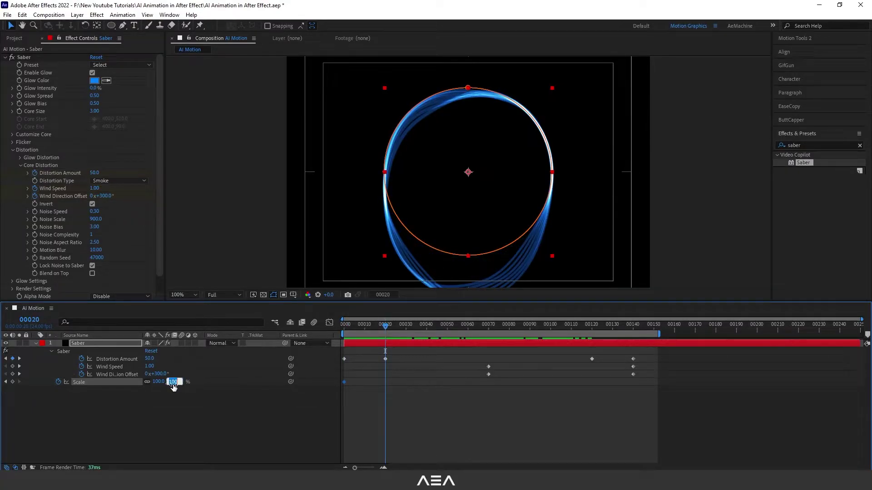
{"action": "type", "text": "95"}
{"action": "key", "text": "Return"}
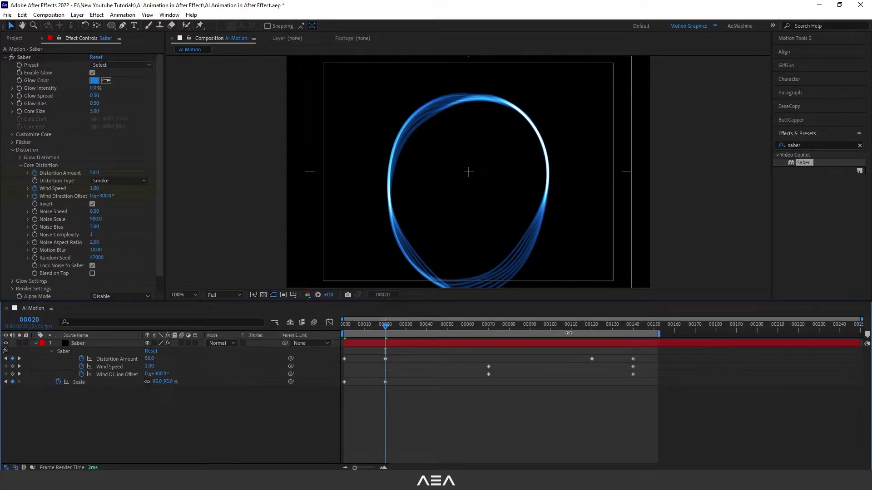
Step: Add Scale keyframes that hold 95% at frame 120 and return to 100% at frame 140
{"action": "left_click_drag", "start_coordinate": [550, 331], "coordinate": [592, 337]}
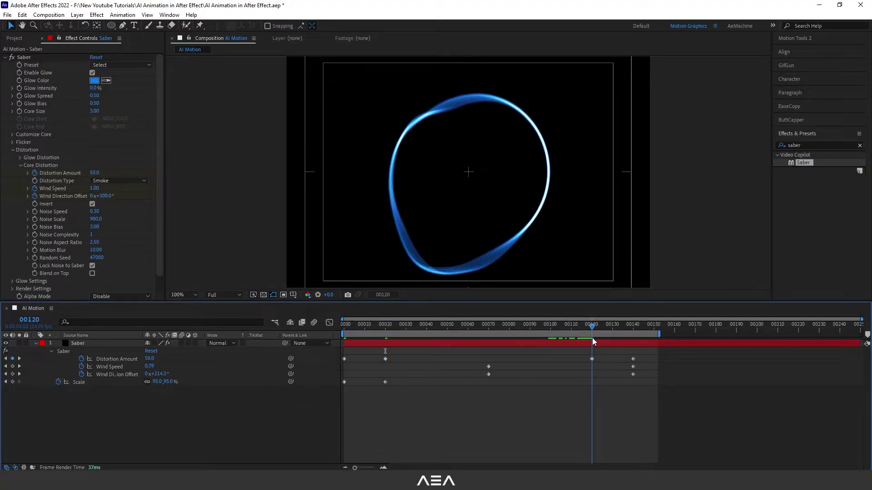
{"action": "left_click", "coordinate": [13, 381]}
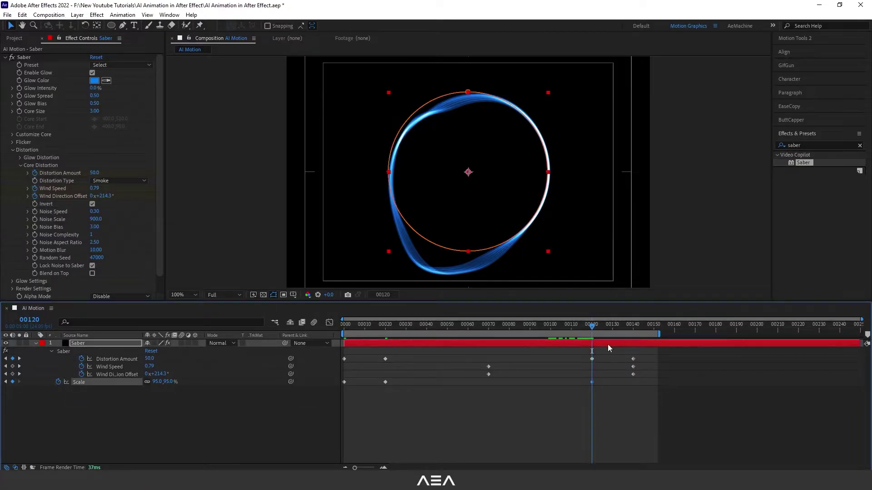
{"action": "key", "text": "k"}
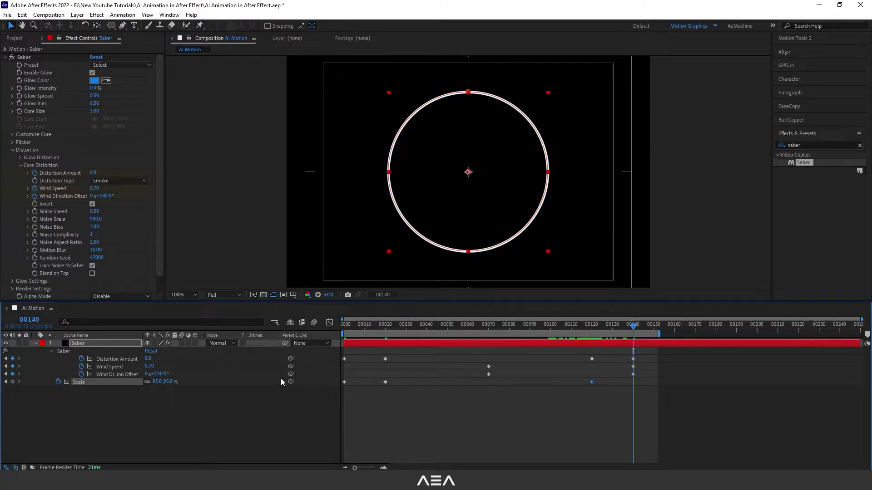
{"action": "left_click", "coordinate": [171, 382]}
{"action": "type", "text": "100"}
{"action": "key", "text": "Return"}
Step: Easy-ease the Scale keyframes and lengthen the value-graph handles of the 100% keyframes at frames 0 and 140
{"action": "left_click_drag", "start_coordinate": [648, 382], "coordinate": [317, 394]}
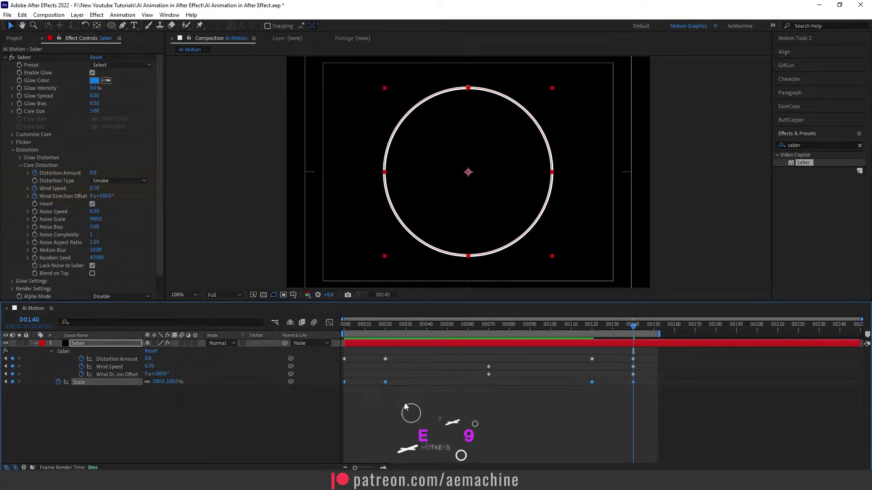
{"action": "left_click", "coordinate": [330, 323]}
{"action": "right_click", "coordinate": [422, 368]}
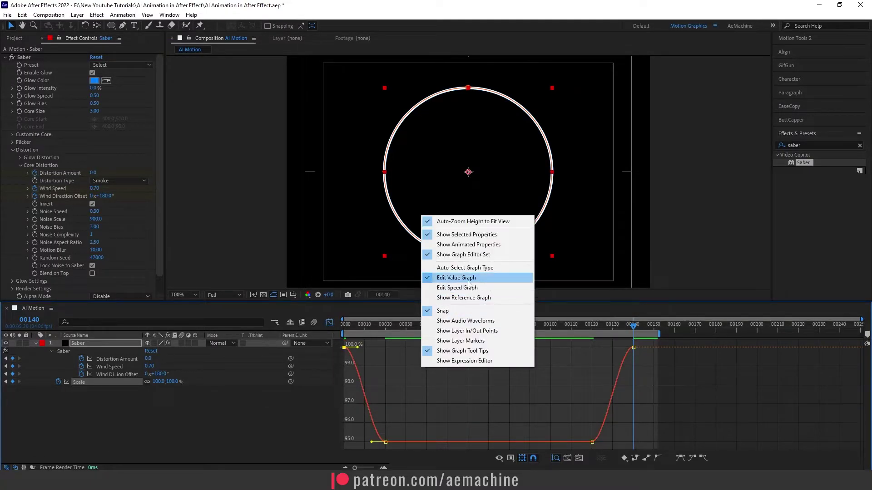
{"action": "left_click", "coordinate": [391, 352]}
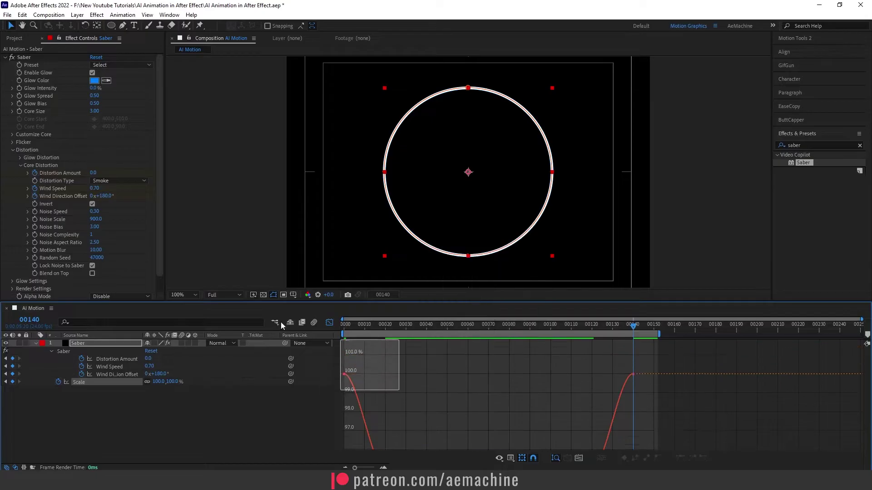
{"action": "left_click_drag", "start_coordinate": [659, 380], "coordinate": [603, 348]}
{"action": "left_click", "coordinate": [355, 327]}
{"action": "left_click_drag", "start_coordinate": [355, 329], "coordinate": [559, 349]}
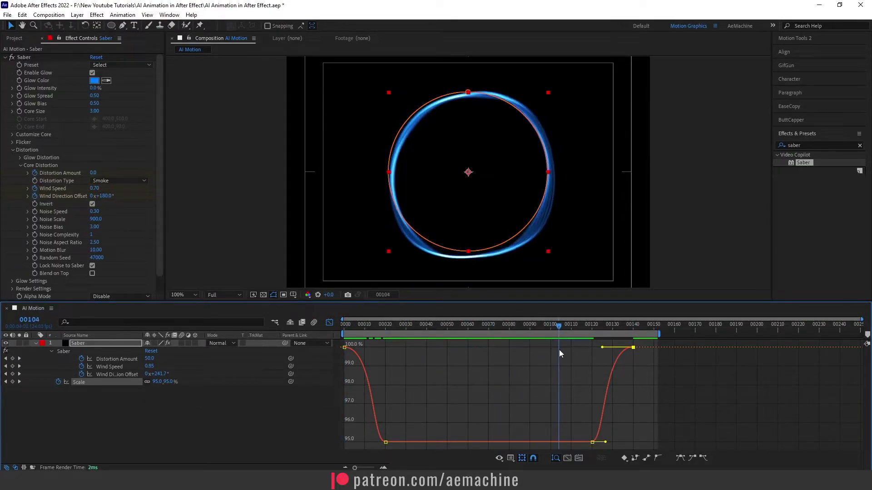
{"action": "left_click", "coordinate": [328, 323]}
Step: Apply Easy Ease to the Distortion Amount, Wind Speed and Wind Direction Offset keyframes and preview the animation
{"action": "left_click_drag", "start_coordinate": [462, 328], "coordinate": [488, 333]}
{"action": "left_click_drag", "start_coordinate": [650, 351], "coordinate": [331, 371]}
{"action": "key", "text": "F9"}
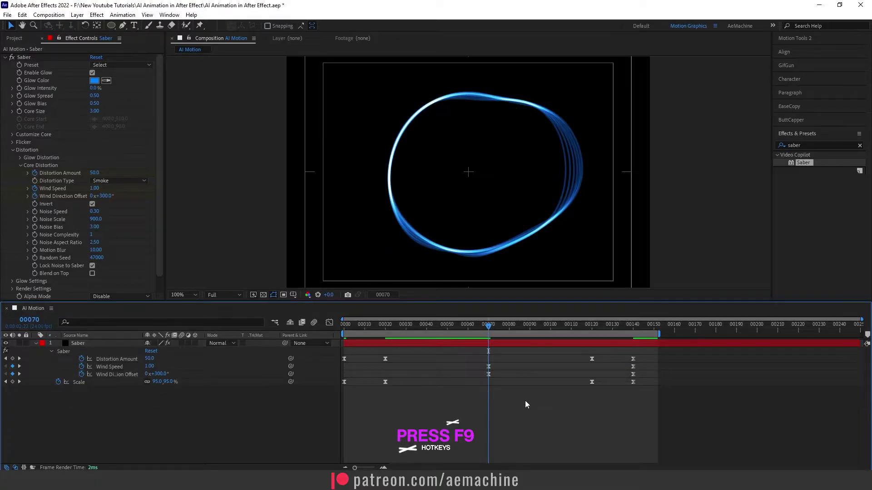
{"action": "key", "text": "space"}
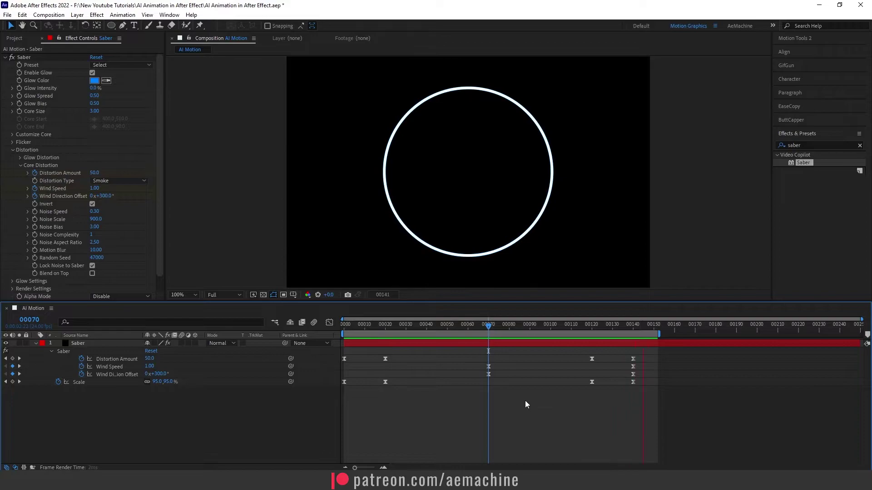
{"action": "key", "text": "space"}
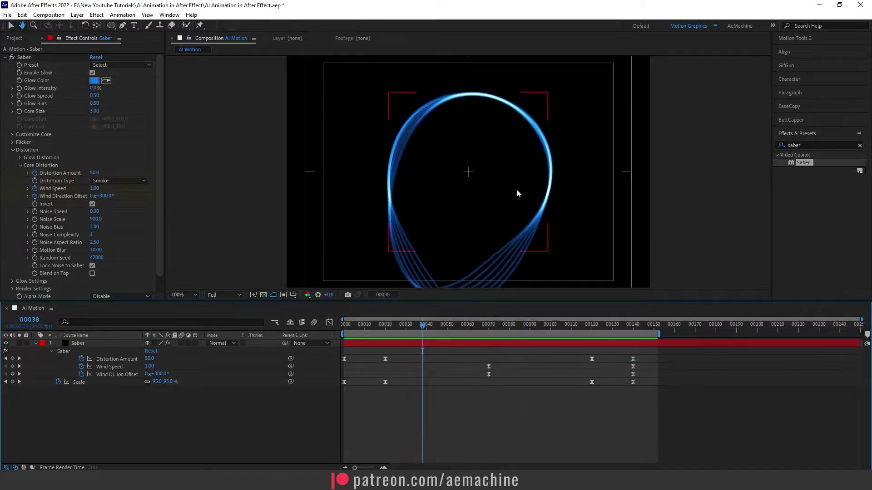
Step: Change the core distortion's Random Seed to 52000 and its Noise Aspect Ratio to 1.90
{"action": "left_click", "coordinate": [454, 266]}
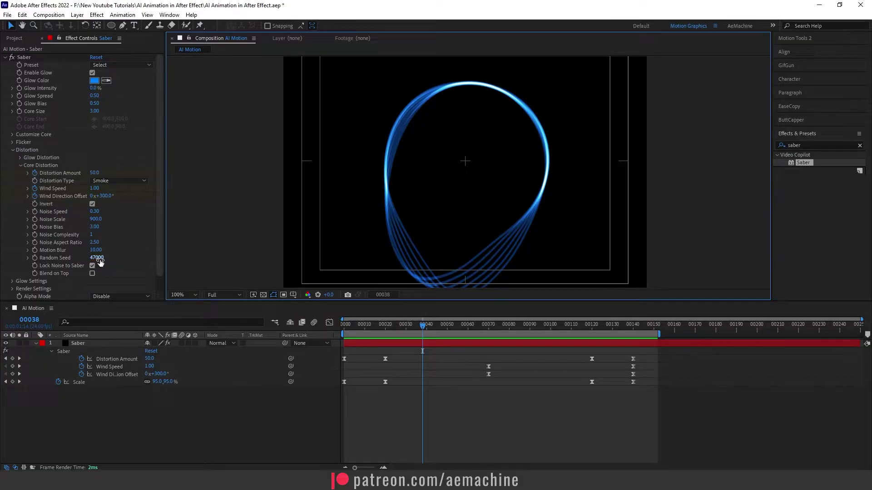
{"action": "left_click_drag", "start_coordinate": [98, 258], "coordinate": [99, 258]}
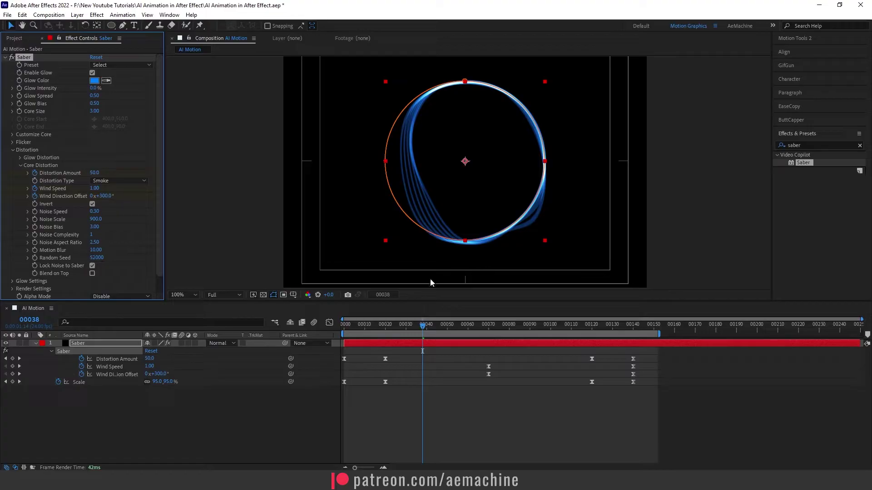
{"action": "left_click_drag", "start_coordinate": [428, 329], "coordinate": [540, 330]}
{"action": "left_click_drag", "start_coordinate": [95, 244], "coordinate": [94, 244]}
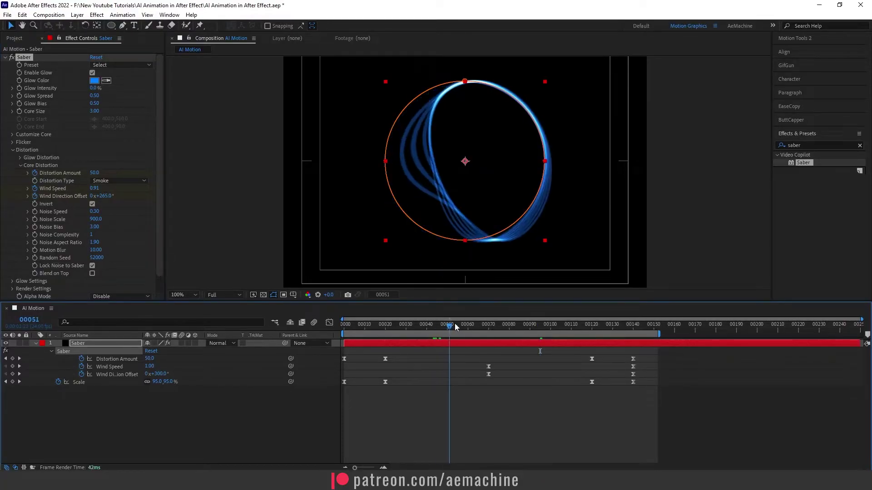
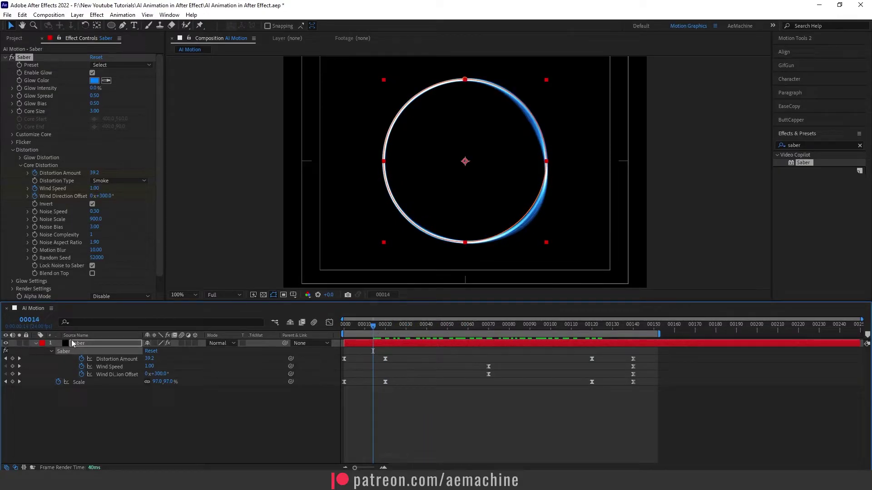
Step: Find the CC Vector Blur effect and apply it to the Saber layer
{"action": "key", "text": "Return"}
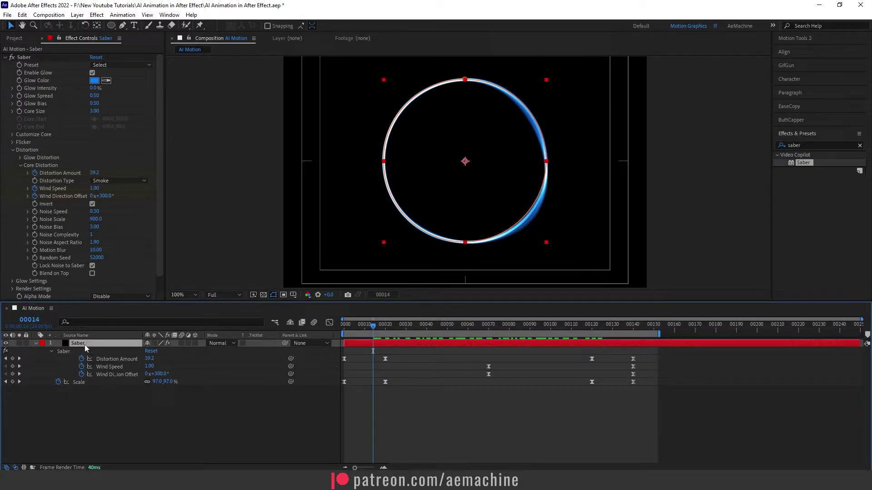
{"action": "double_click", "coordinate": [799, 145]}
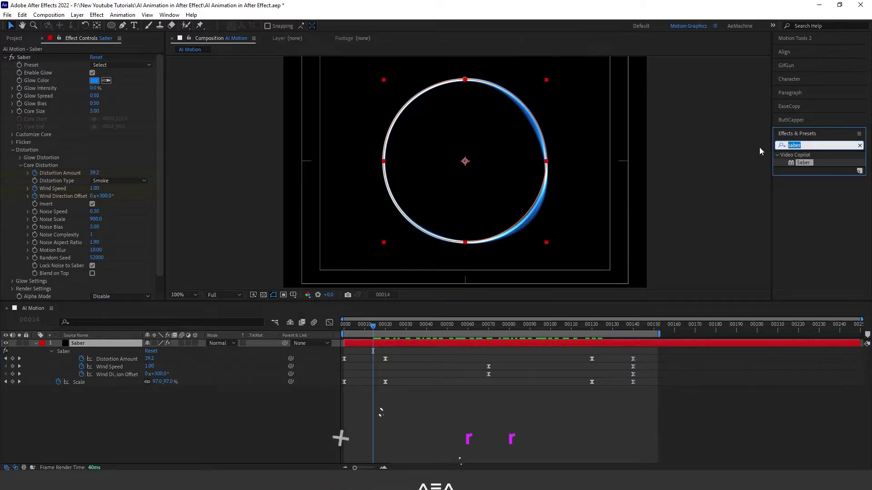
{"action": "type", "text": "cc vec"}
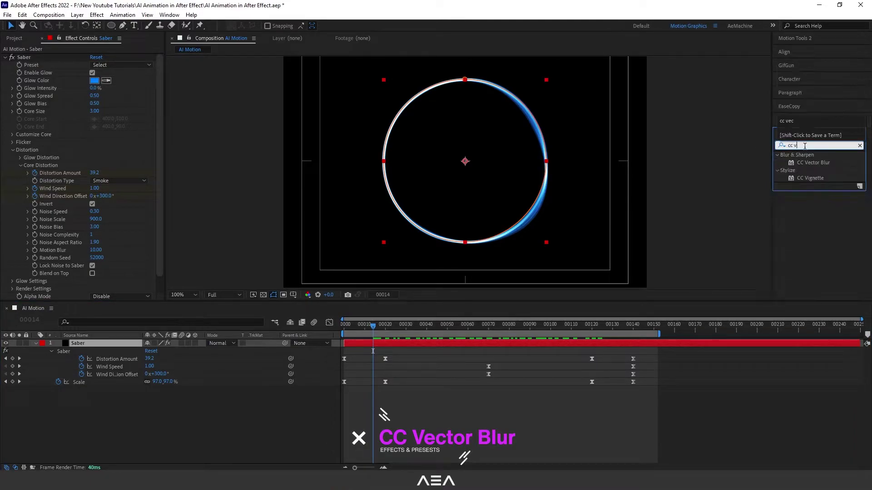
{"action": "double_click", "coordinate": [816, 162]}
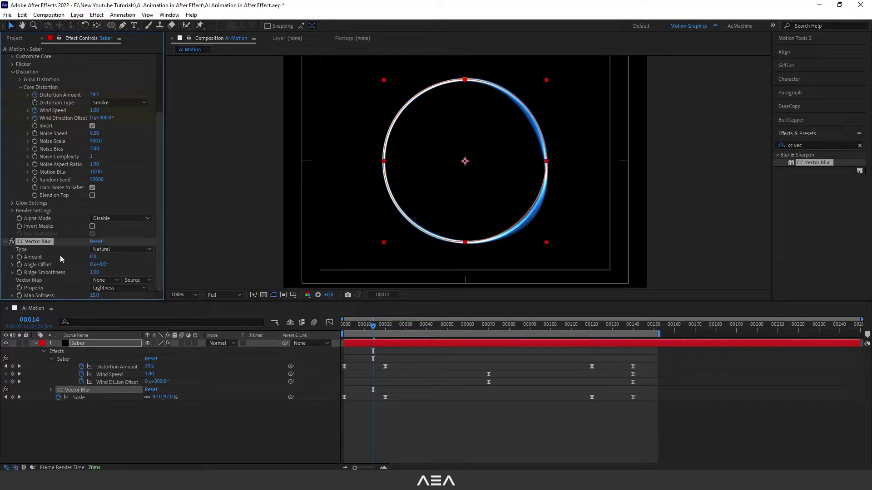
Step: Set CC Vector Blur's Type to Perpendicular and its Amount to 10
{"action": "left_click", "coordinate": [116, 249]}
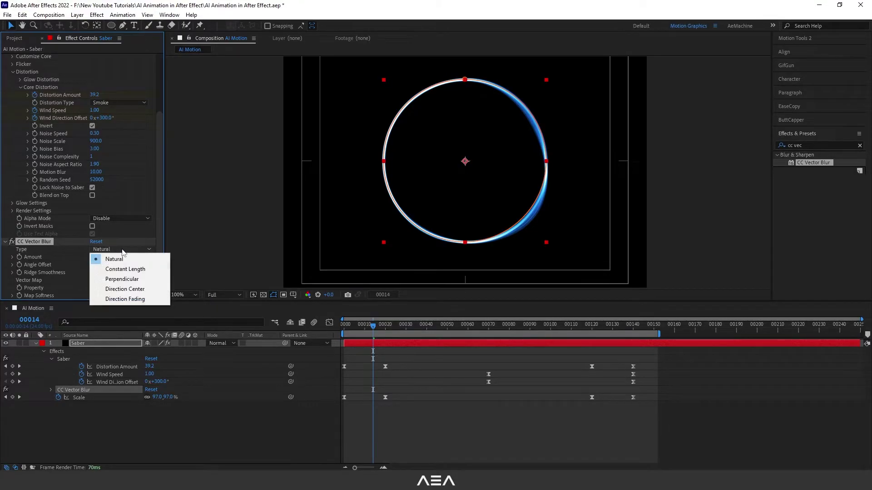
{"action": "left_click", "coordinate": [127, 282]}
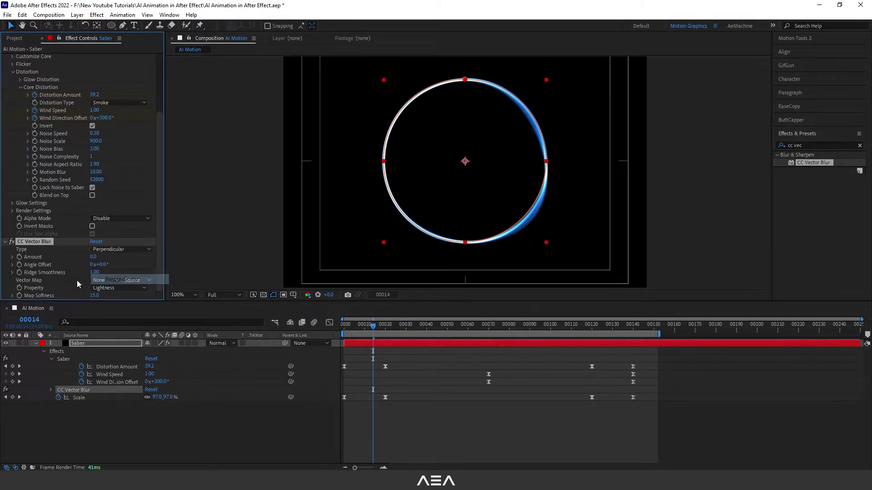
{"action": "left_click", "coordinate": [93, 258]}
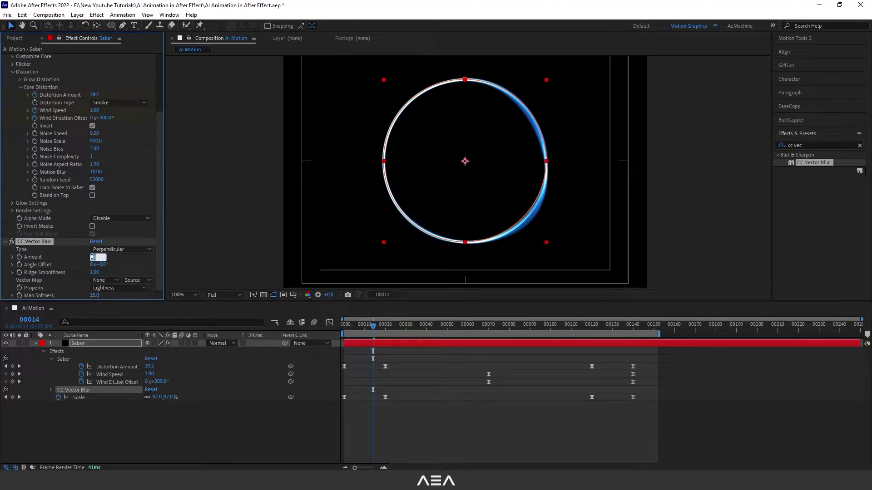
{"action": "type", "text": "10"}
{"action": "left_click", "coordinate": [117, 267]}
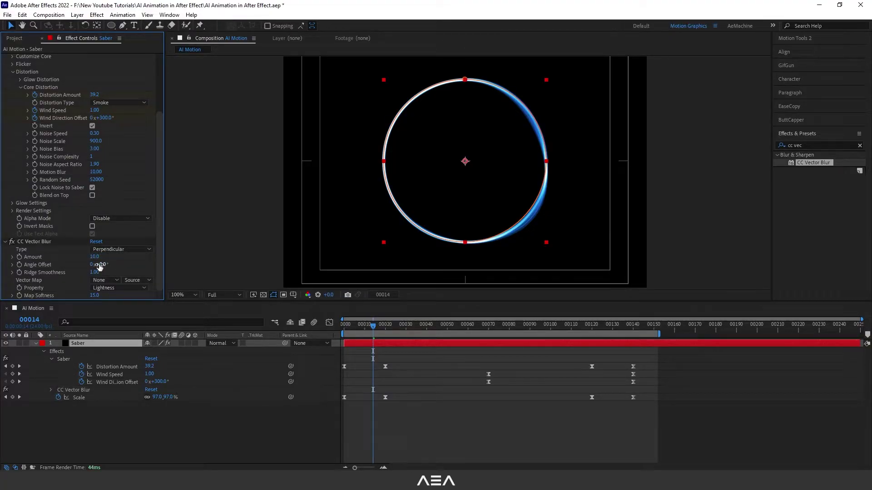
Step: Set CC Vector Blur's Angle Offset to 60°, checking the distorted ring at frame 57
{"action": "left_click_drag", "start_coordinate": [104, 265], "coordinate": [125, 266]}
{"action": "mouse_move", "coordinate": [459, 326]}
{"action": "left_mouse_down"}
{"action": "mouse_move", "coordinate": [452, 328]}
{"action": "mouse_move", "coordinate": [461, 328]}
{"action": "left_mouse_up"}
{"action": "key", "text": "period"}
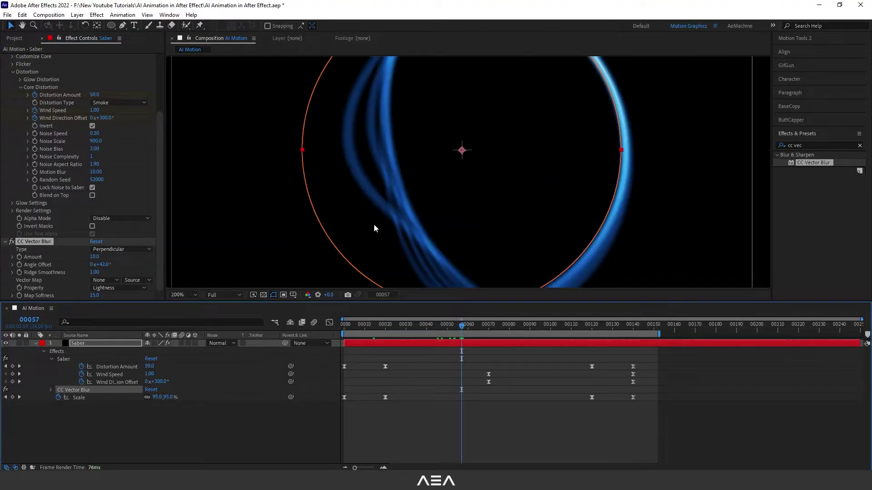
{"action": "left_click_drag", "start_coordinate": [105, 265], "coordinate": [116, 265]}
{"action": "left_click", "coordinate": [109, 266]}
{"action": "left_click", "coordinate": [148, 272]}
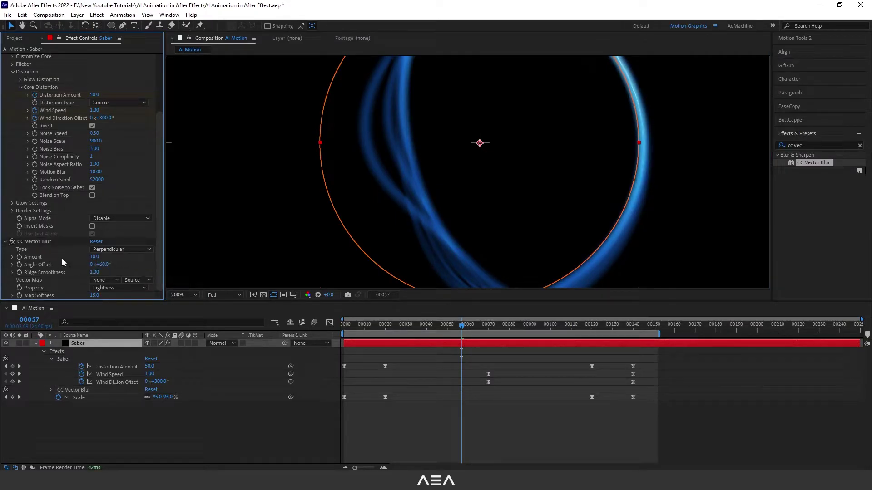
Step: Compare the ring with and without CC Vector Blur and set the effect's Ridge Smoothness to 10
{"action": "left_click", "coordinate": [12, 243]}
{"action": "left_click", "coordinate": [12, 243]}
{"action": "left_click_drag", "start_coordinate": [97, 272], "coordinate": [130, 272]}
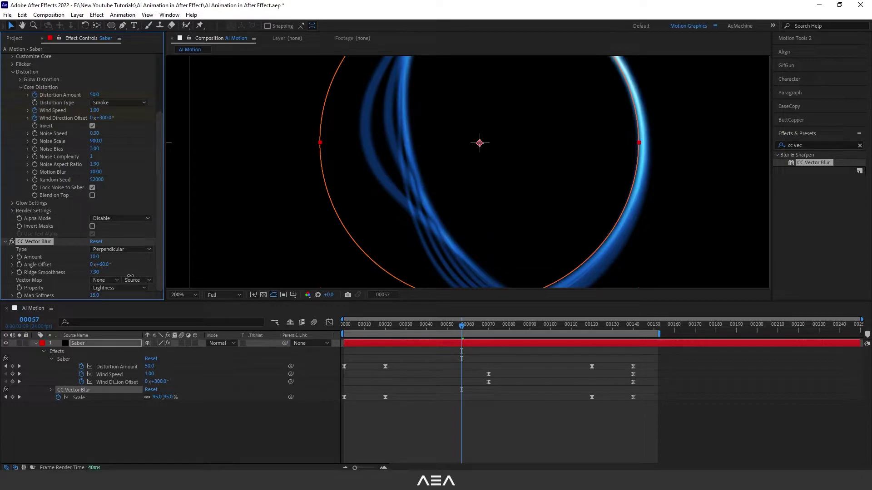
{"action": "mouse_move", "coordinate": [133, 276]}
{"action": "left_mouse_down"}
{"action": "mouse_move", "coordinate": [148, 275]}
{"action": "mouse_move", "coordinate": [140, 276]}
{"action": "left_mouse_up"}
{"action": "left_click", "coordinate": [94, 273]}
{"action": "type", "text": "10"}
{"action": "left_click", "coordinate": [135, 270]}
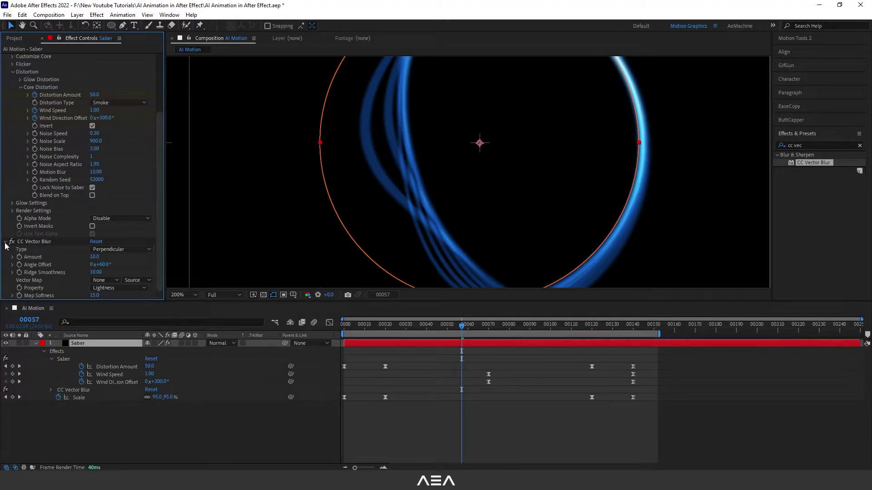
Step: Collapse the Saber and CC Vector Blur effect settings and duplicate the Saber layer
{"action": "scroll", "coordinate": [39, 198], "scroll_direction": "up", "scroll_amount": 4}
{"action": "left_click", "coordinate": [6, 56]}
{"action": "left_click", "coordinate": [86, 344]}
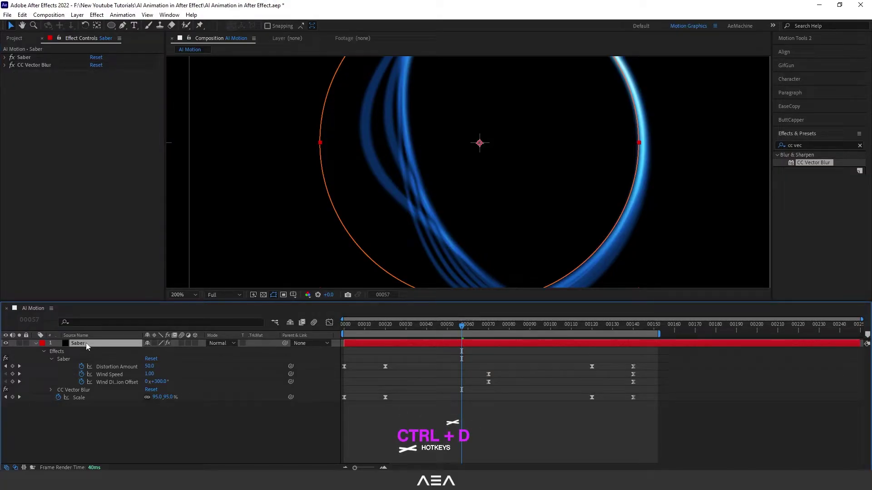
{"action": "key", "text": "ctrl+d"}
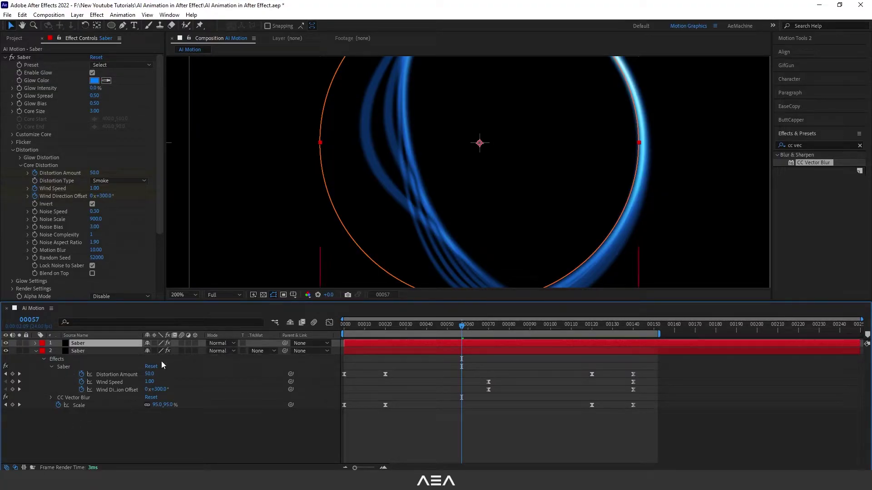
Step: Toggle the timeline's Transfer Controls columns off and back on to locate the layer blending modes
{"action": "left_click", "coordinate": [213, 347]}
{"action": "left_click", "coordinate": [41, 456]}
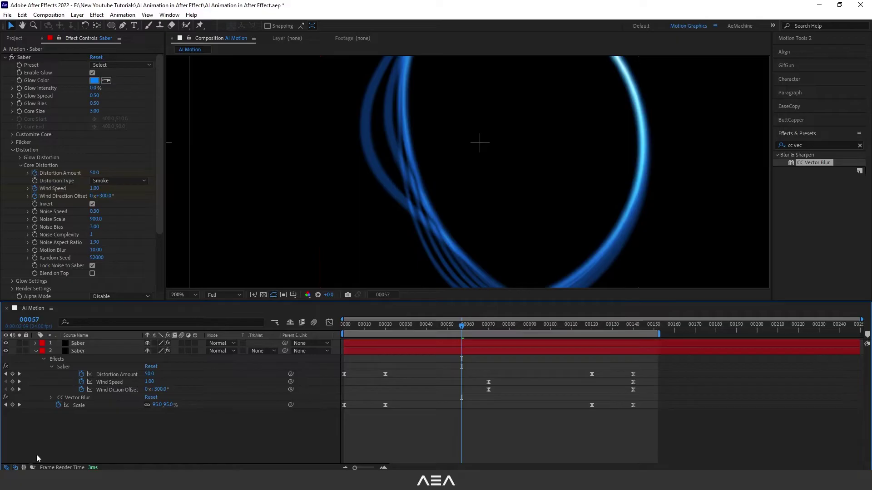
{"action": "left_click", "coordinate": [15, 468]}
{"action": "left_click", "coordinate": [16, 468]}
{"action": "left_click", "coordinate": [16, 468]}
{"action": "left_click", "coordinate": [15, 468]}
{"action": "left_click", "coordinate": [15, 468]}
{"action": "left_click", "coordinate": [15, 469]}
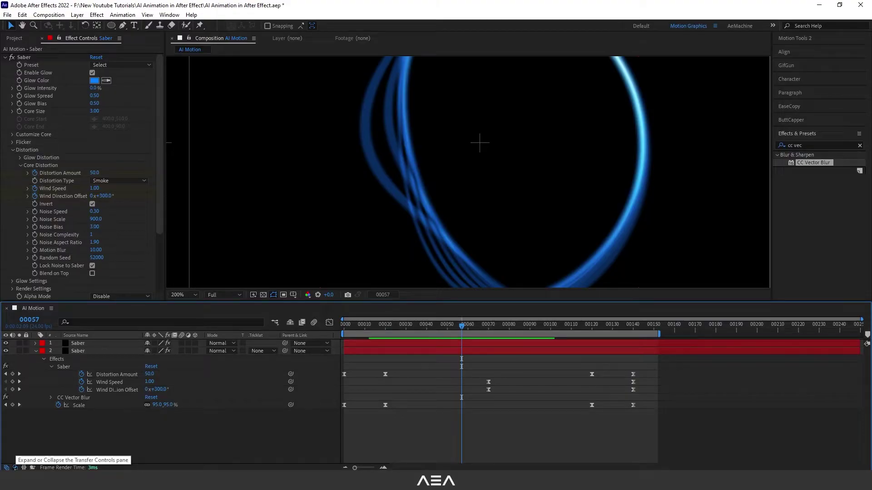
{"action": "left_click", "coordinate": [16, 468]}
{"action": "left_click", "coordinate": [15, 468]}
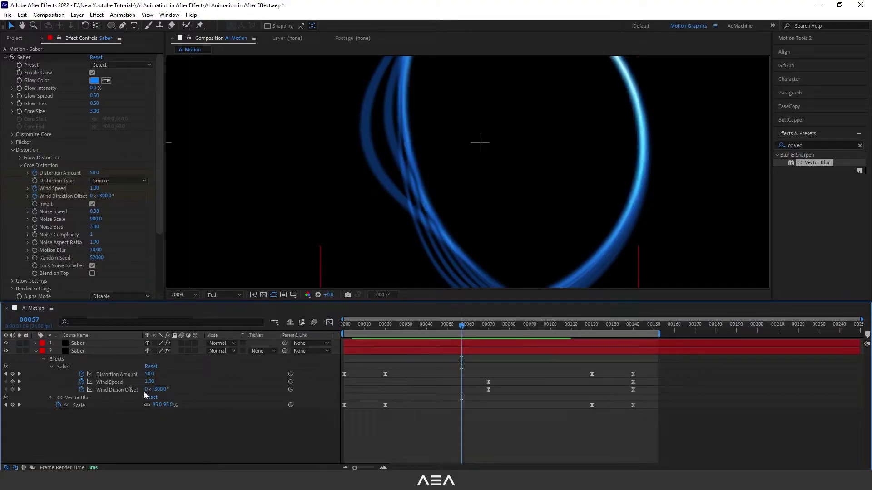
Step: Set the duplicated Saber layer's blending mode to Screen and preview the animation
{"action": "left_click", "coordinate": [224, 343]}
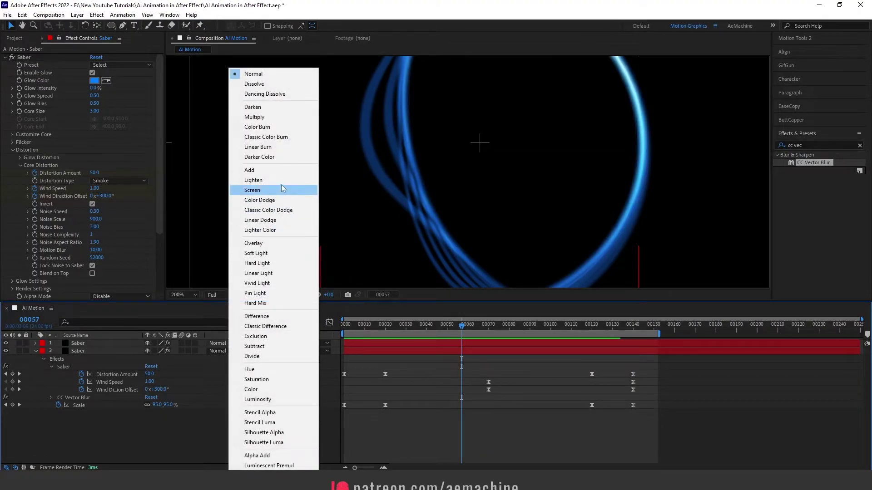
{"action": "left_click", "coordinate": [283, 189]}
{"action": "key", "text": "comma"}
{"action": "key", "text": "space"}
{"action": "key", "text": "space"}
Step: Reveal the duplicate layer's keyframes and set its Distortion Amount to 30 at frame 20
{"action": "key", "text": "u"}
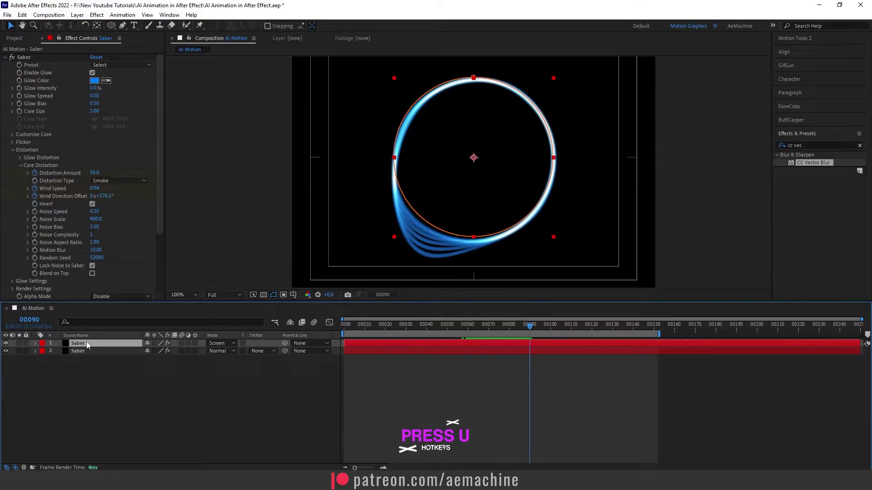
{"action": "key", "text": "u"}
{"action": "left_click_drag", "start_coordinate": [478, 328], "coordinate": [381, 343]}
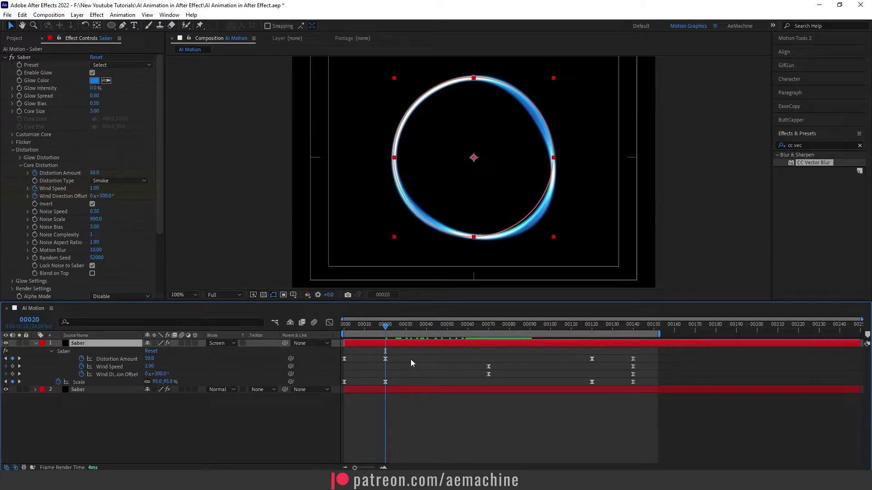
{"action": "left_click", "coordinate": [149, 359]}
{"action": "type", "text": "30"}
{"action": "key", "text": "Return"}
Step: Lower the duplicate layer's Distortion Amount keyframe at frame 120 and scrub through the animation
{"action": "left_click_drag", "start_coordinate": [544, 326], "coordinate": [592, 326]}
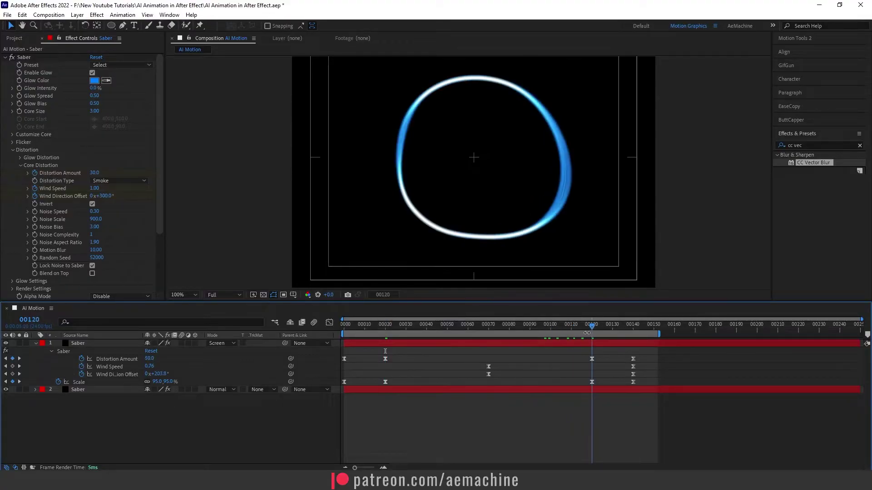
{"action": "left_click", "coordinate": [150, 359]}
{"action": "key", "text": "Return"}
{"action": "left_click_drag", "start_coordinate": [385, 324], "coordinate": [496, 378]}
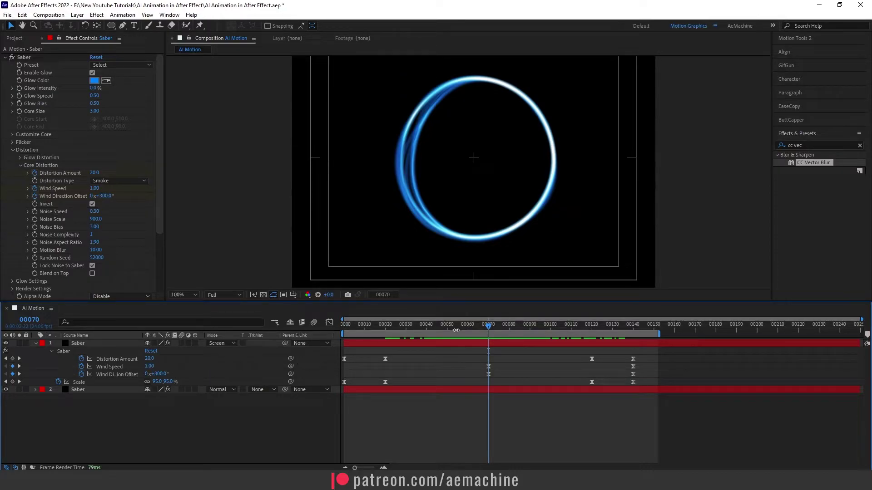
Step: Set the duplicate layer's Wind Speed keyframe at frame 140 to 0.5
{"action": "left_click_drag", "start_coordinate": [491, 333], "coordinate": [633, 345]}
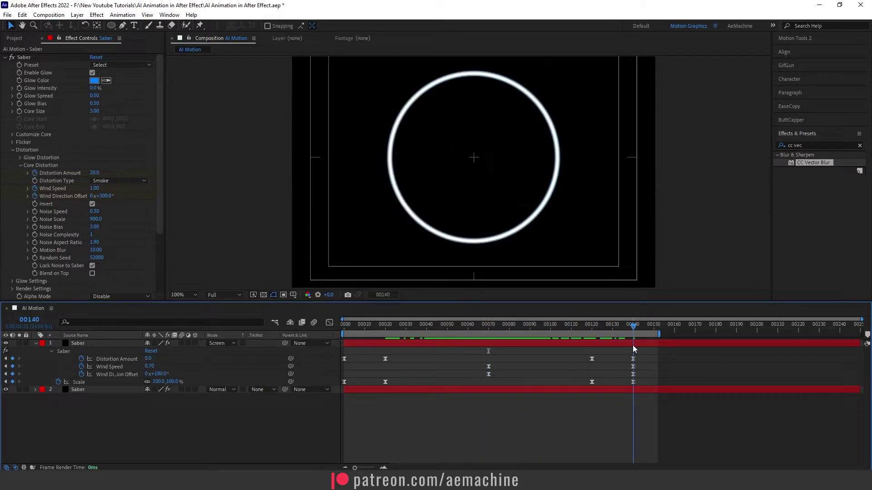
{"action": "left_click", "coordinate": [150, 367]}
{"action": "type", "text": "0"}
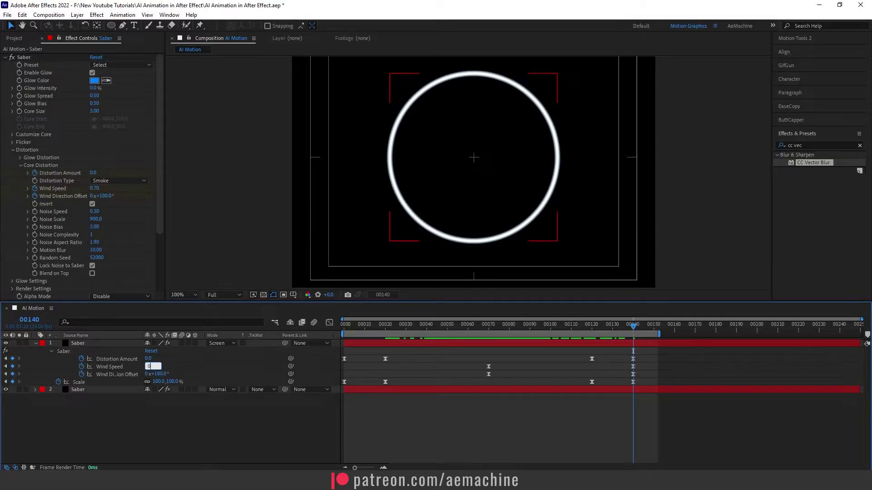
{"action": "type", "text": ".5"}
{"action": "key", "text": "Return"}
{"action": "left_click_drag", "start_coordinate": [450, 329], "coordinate": [478, 342]}
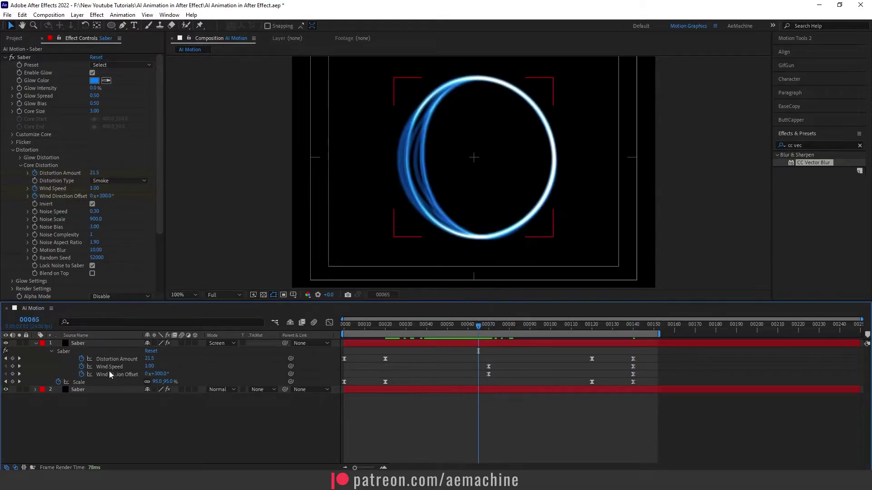
{"action": "left_click_drag", "start_coordinate": [162, 373], "coordinate": [158, 377]}
{"action": "left_click", "coordinate": [157, 374]}
{"action": "type", "text": "200"}
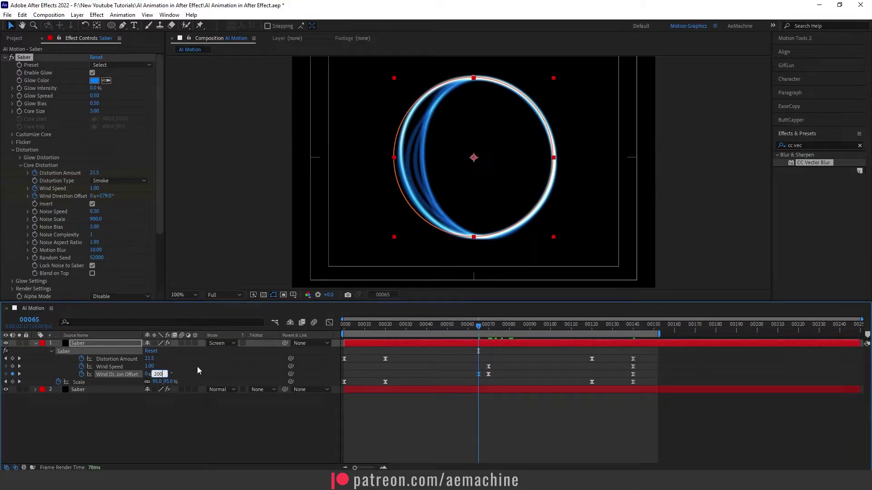
{"action": "key", "text": "Return"}
{"action": "left_click", "coordinate": [478, 374]}
{"action": "left_click", "coordinate": [488, 324]}
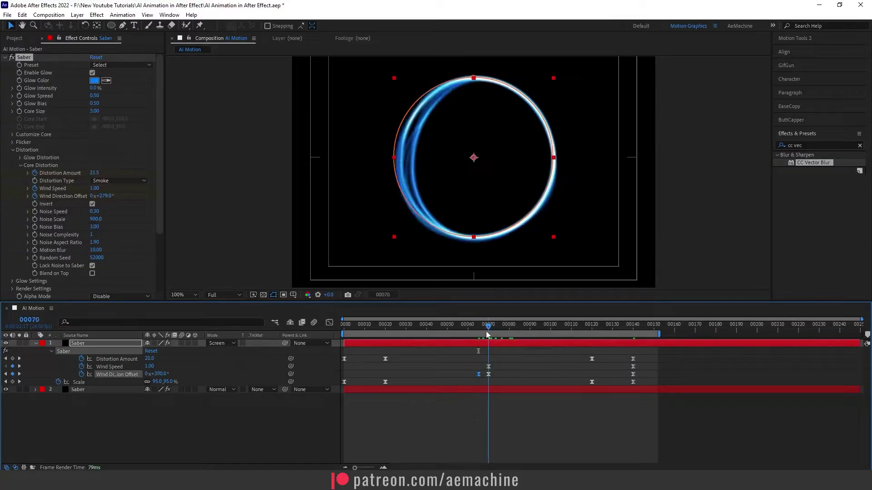
{"action": "key", "text": "Delete"}
{"action": "left_click", "coordinate": [505, 367]}
Step: Set the duplicate layer's Wind Direction Offset keyframes to 200° at frame 70 and 100° at frame 140
{"action": "left_click_drag", "start_coordinate": [481, 325], "coordinate": [490, 334]}
{"action": "left_click", "coordinate": [158, 374]}
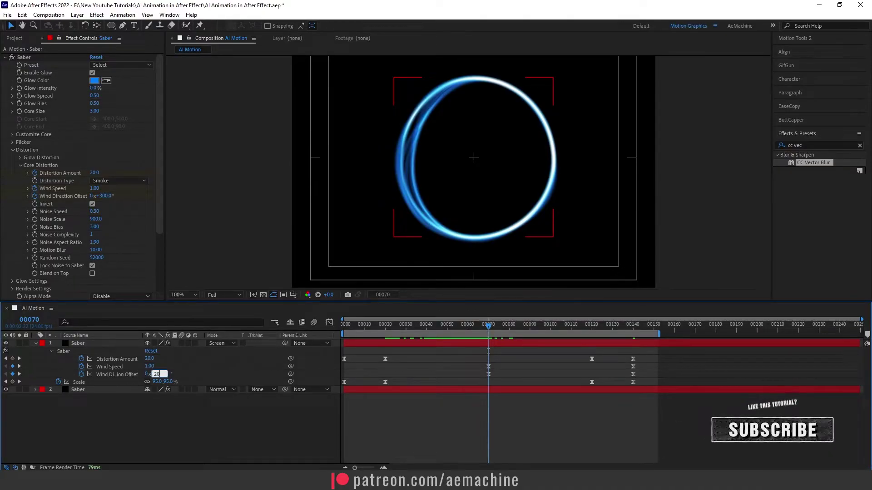
{"action": "type", "text": "200"}
{"action": "key", "text": "Return"}
{"action": "left_click_drag", "start_coordinate": [489, 327], "coordinate": [628, 350]}
{"action": "left_click", "coordinate": [628, 350]}
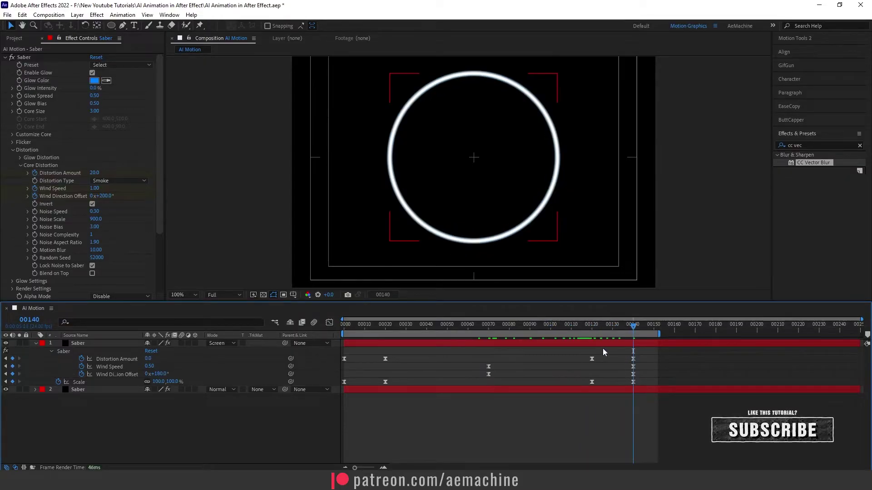
{"action": "left_click", "coordinate": [163, 374]}
{"action": "type", "text": "100"}
{"action": "key", "text": "Return"}
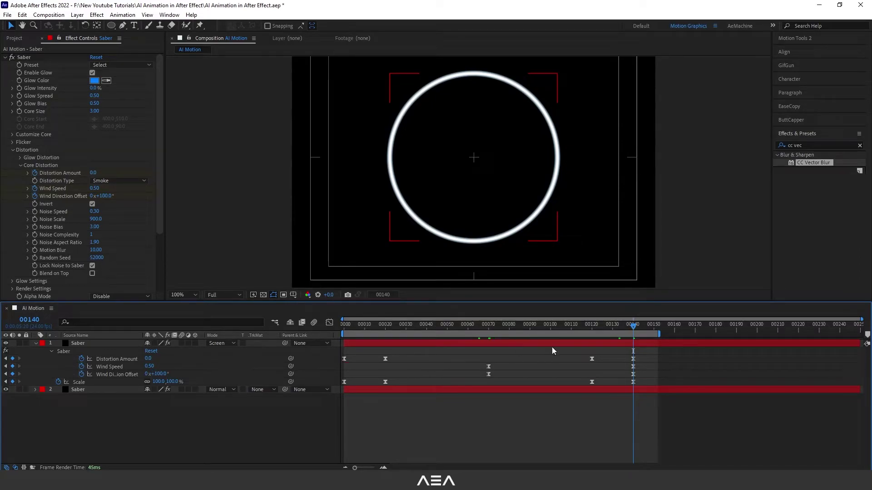
Step: Solo the duplicate Saber layer, raise its core distortion's Noise Aspect Ratio to 3.70 and preview it
{"action": "left_click_drag", "start_coordinate": [481, 328], "coordinate": [453, 337]}
{"action": "left_click", "coordinate": [19, 343]}
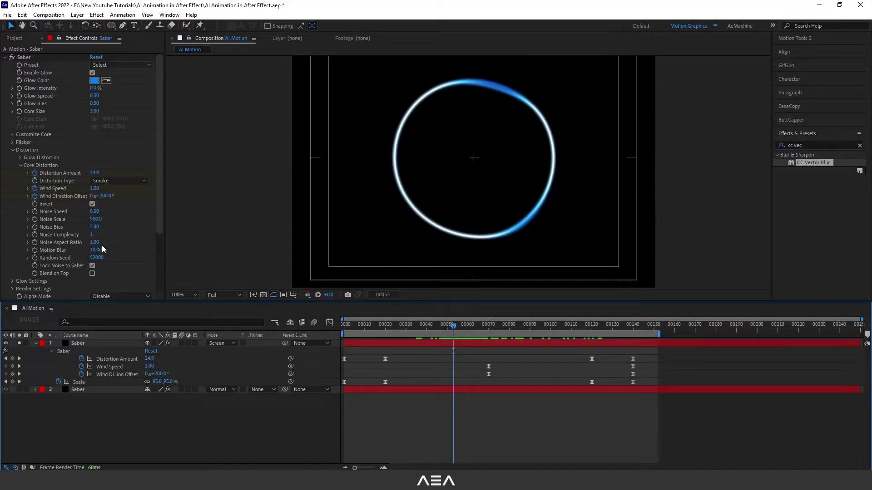
{"action": "left_click_drag", "start_coordinate": [93, 247], "coordinate": [101, 243]}
{"action": "key", "text": "space"}
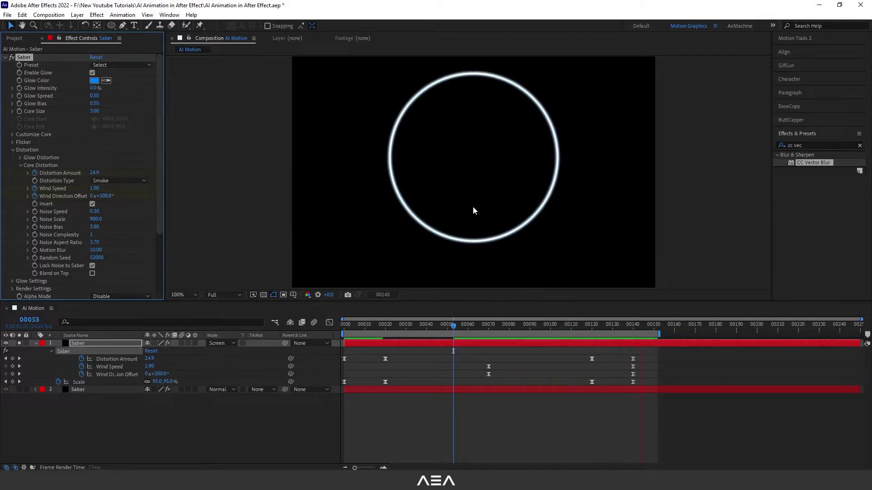
{"action": "key", "text": "space"}
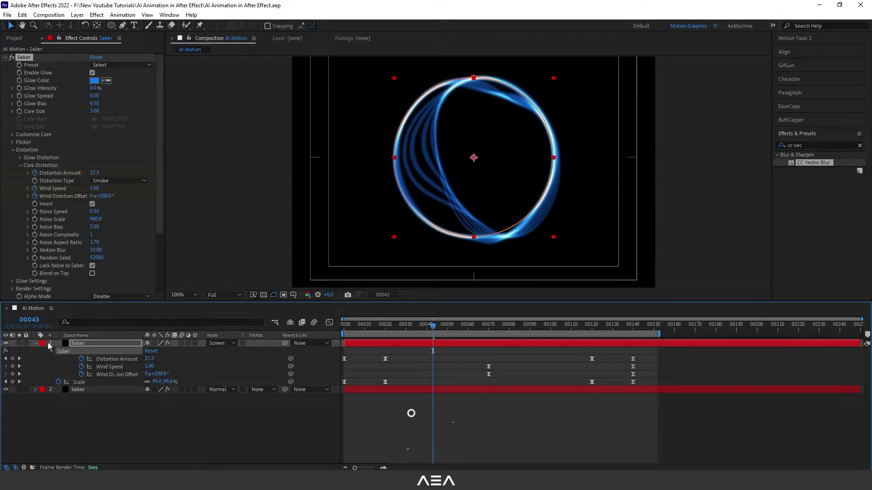
Step: Duplicate the topmost Saber layer to add a third ring
{"action": "left_click", "coordinate": [78, 344]}
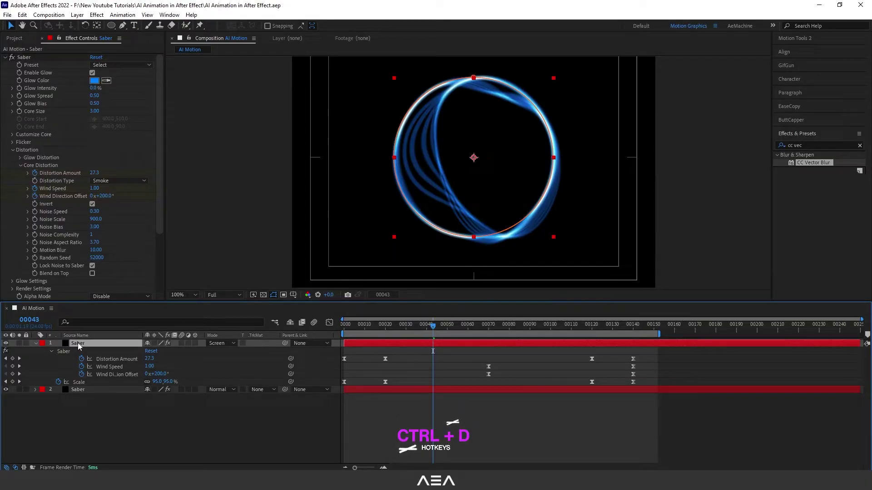
{"action": "key", "text": "ctrl+d"}
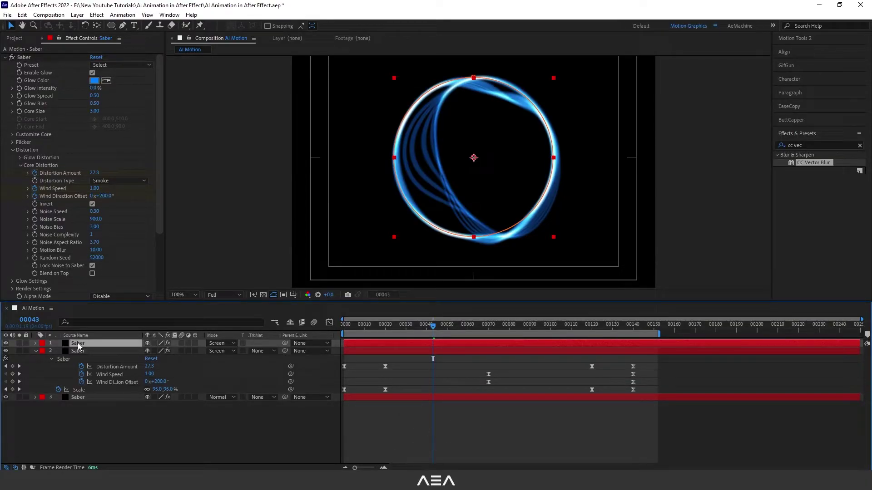
Step: Reveal the new top Saber layer's keyframes and set its Distortion Amount at frame 20 to 60
{"action": "key", "text": "u"}
{"action": "left_click", "coordinate": [36, 389]}
{"action": "left_click_drag", "start_coordinate": [438, 326], "coordinate": [389, 341]}
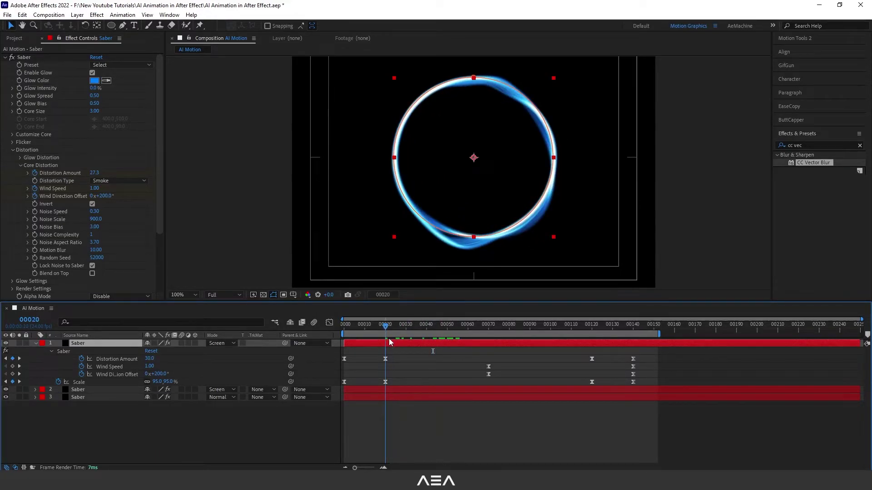
{"action": "left_click", "coordinate": [154, 359]}
{"action": "left_click", "coordinate": [153, 360]}
{"action": "type", "text": "60"}
{"action": "key", "text": "Return"}
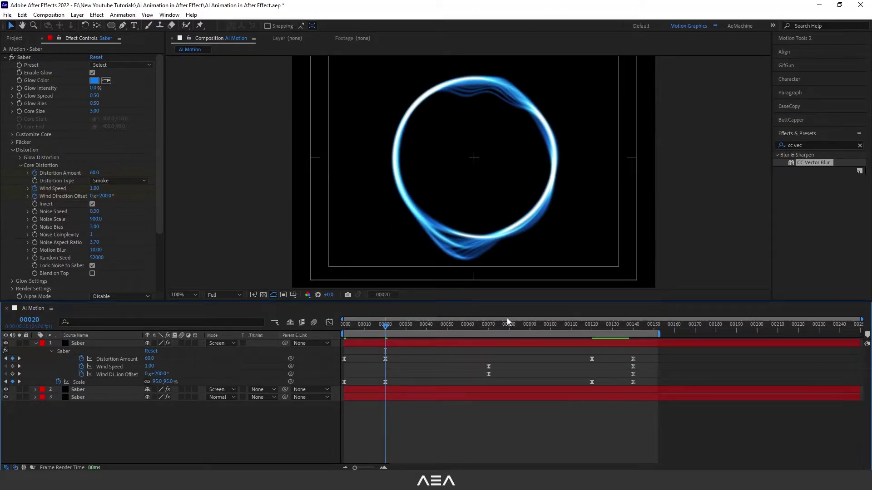
Step: Set the third ring's Distortion Amount keyframe at frame 120 to 30 and scrub through the animation
{"action": "mouse_move", "coordinate": [394, 327]}
{"action": "left_mouse_down"}
{"action": "mouse_move", "coordinate": [502, 336]}
{"action": "mouse_move", "coordinate": [393, 341]}
{"action": "left_mouse_up"}
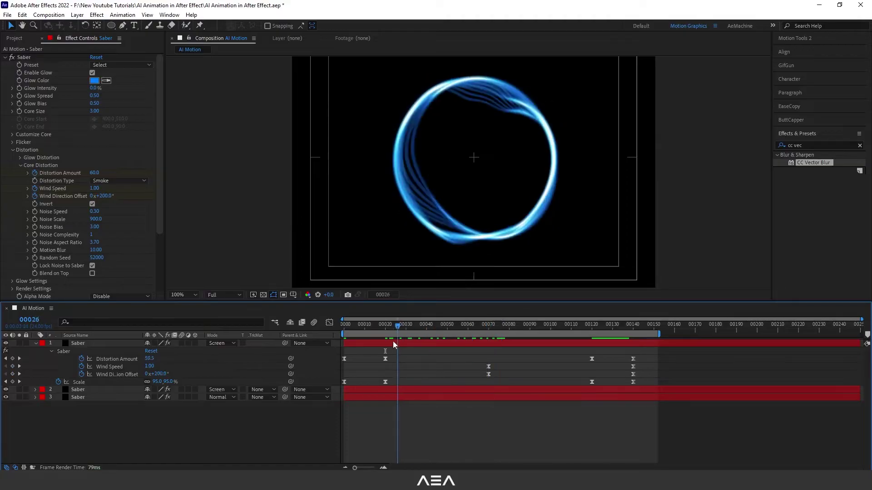
{"action": "left_click_drag", "start_coordinate": [393, 325], "coordinate": [591, 336]}
{"action": "left_click", "coordinate": [149, 358]}
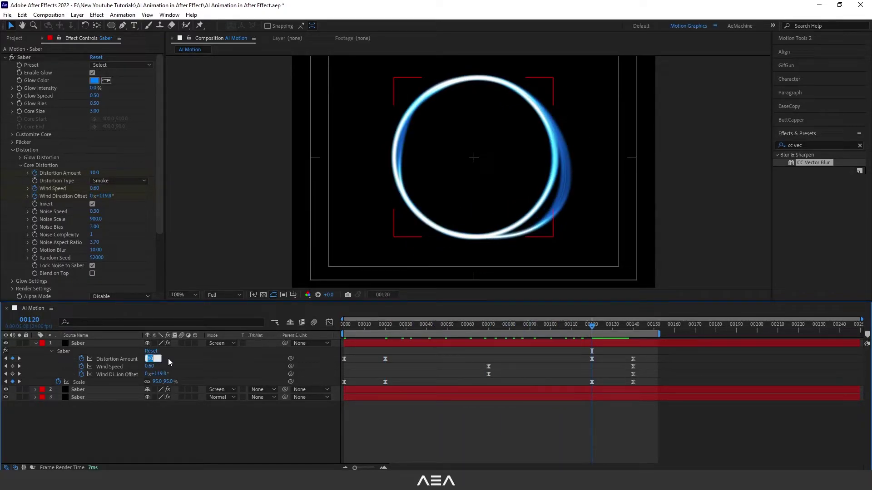
{"action": "type", "text": "30"}
{"action": "key", "text": "Return"}
{"action": "left_click", "coordinate": [399, 328]}
{"action": "left_click_drag", "start_coordinate": [398, 329], "coordinate": [482, 332]}
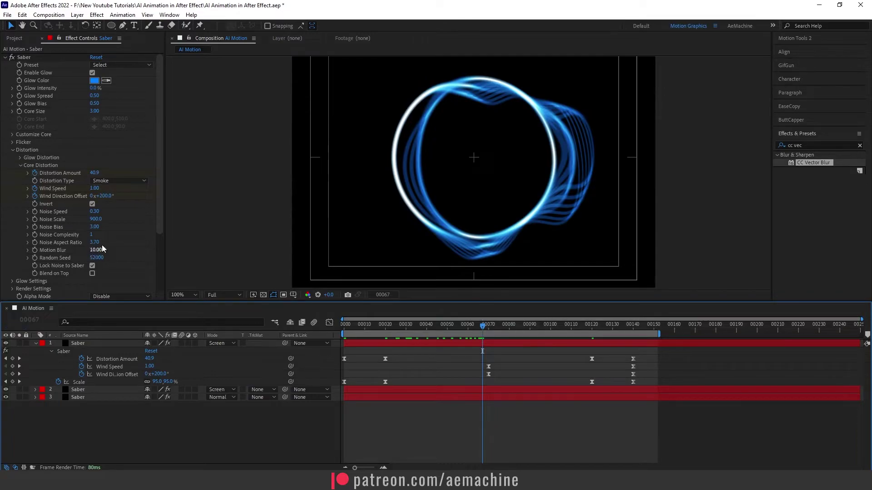
Step: Set the third ring's core distortion to Noise Bias 1.82, Noise Aspect Ratio 3.20 and Random Seed 75000, and preview it
{"action": "mouse_move", "coordinate": [96, 231]}
{"action": "left_mouse_down"}
{"action": "mouse_move", "coordinate": [41, 233]}
{"action": "mouse_move", "coordinate": [97, 230]}
{"action": "mouse_move", "coordinate": [80, 242]}
{"action": "mouse_move", "coordinate": [92, 242]}
{"action": "left_mouse_up"}
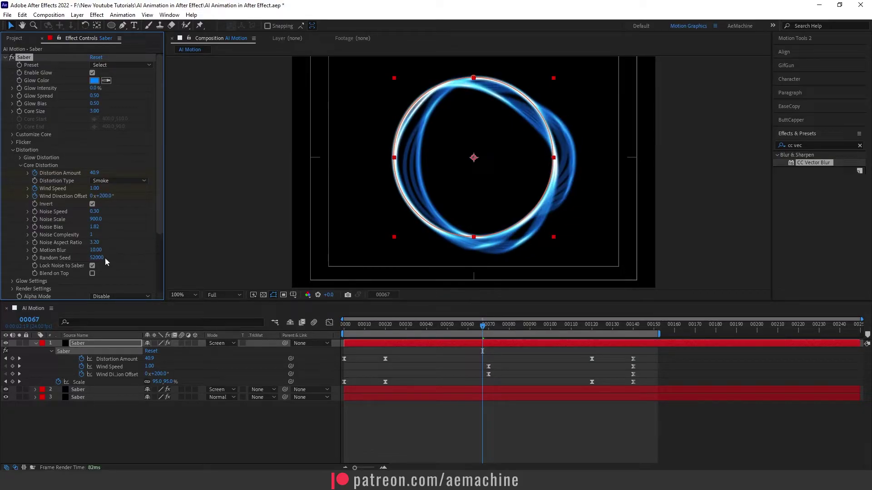
{"action": "left_click_drag", "start_coordinate": [105, 258], "coordinate": [109, 257]}
{"action": "key", "text": "space"}
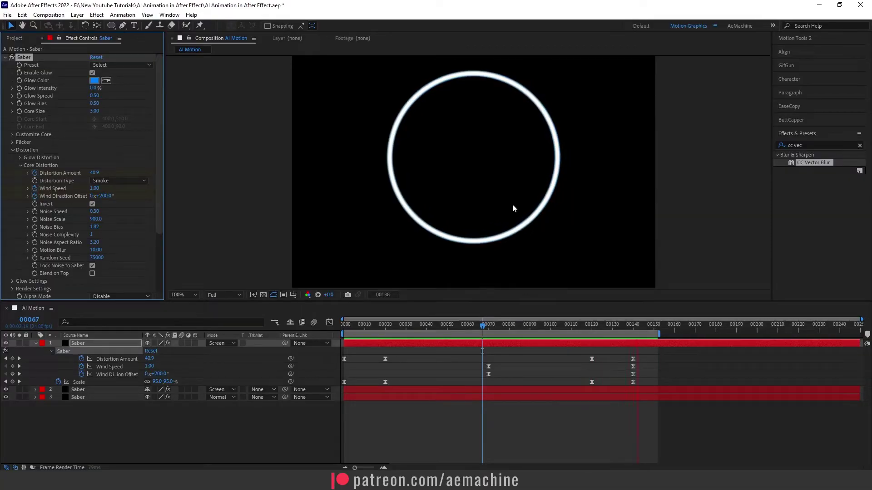
Step: Duplicate the topmost Saber layer as a fourth ring and set its Wind Speed keyframe at frame 70 to -1
{"action": "left_click_drag", "start_coordinate": [461, 326], "coordinate": [488, 334]}
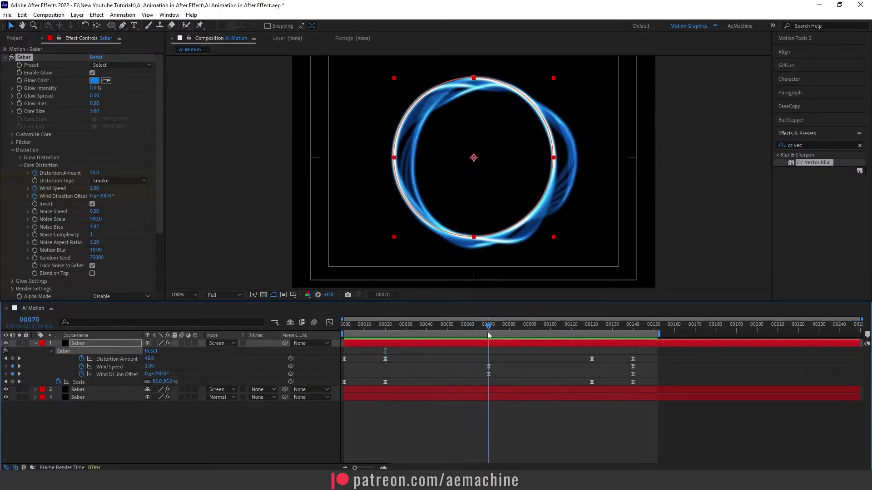
{"action": "left_click", "coordinate": [80, 344]}
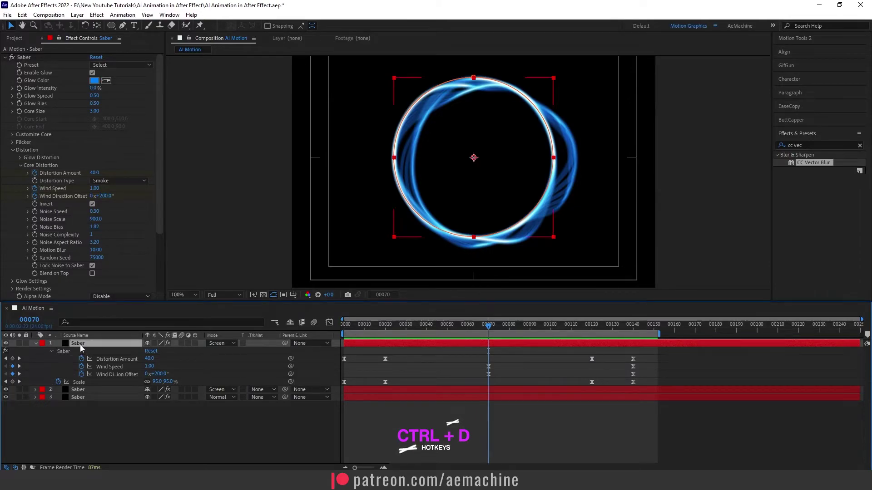
{"action": "key", "text": "ctrl+d"}
{"action": "key", "text": "u"}
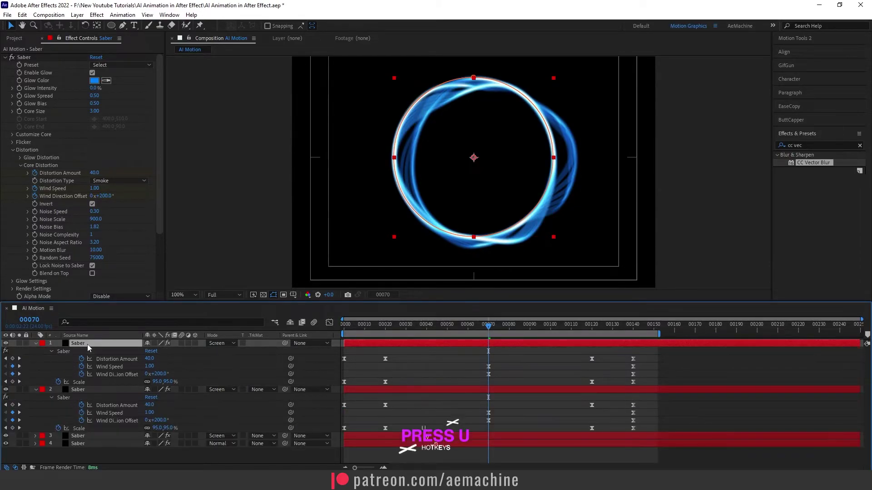
{"action": "left_click", "coordinate": [36, 390]}
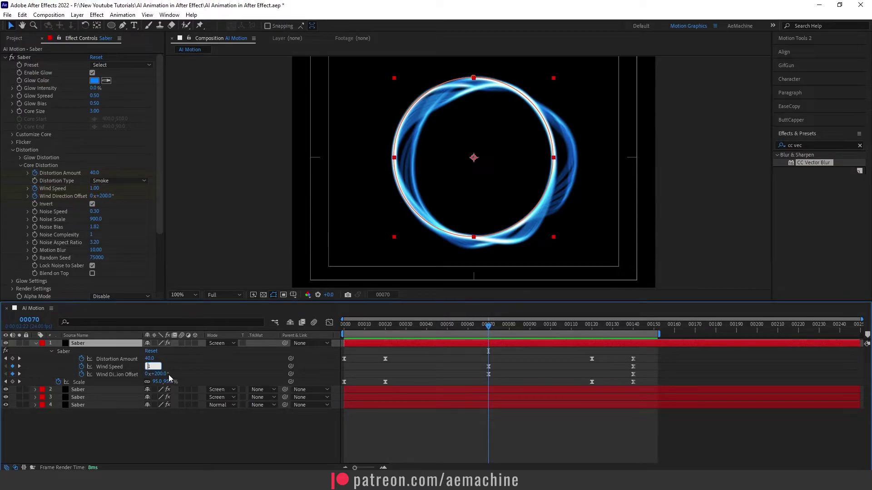
{"action": "left_click", "coordinate": [193, 367]}
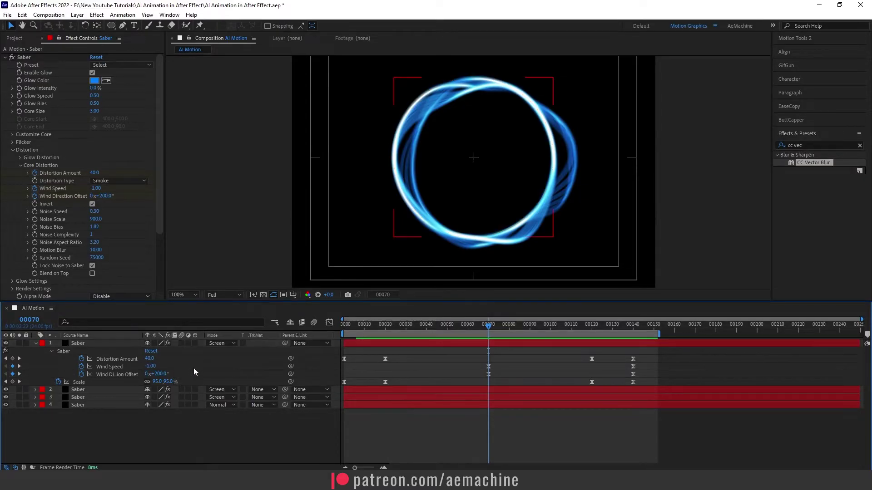
Step: Set the fourth ring's Wind Speed keyframe at frame 140 to -0.30
{"action": "left_click_drag", "start_coordinate": [493, 328], "coordinate": [633, 341]}
{"action": "left_click", "coordinate": [633, 342]}
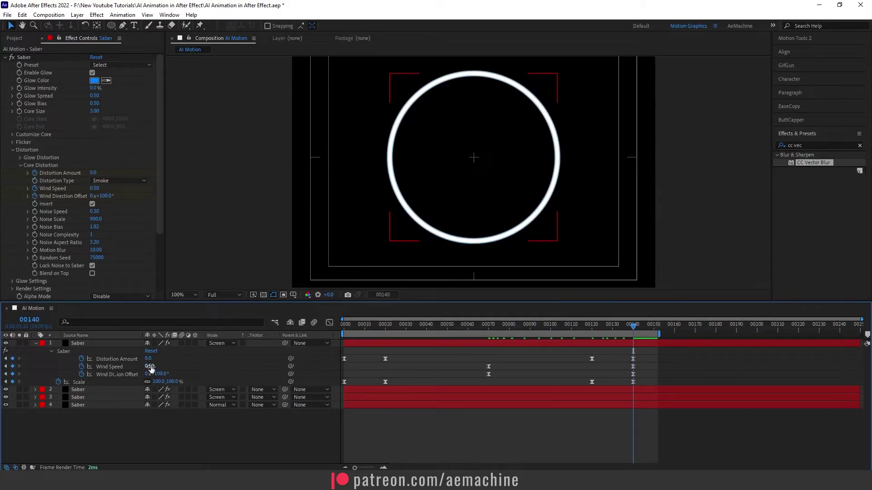
{"action": "key", "text": "Home"}
{"action": "type", "text": "-"}
{"action": "left_click", "coordinate": [103, 346]}
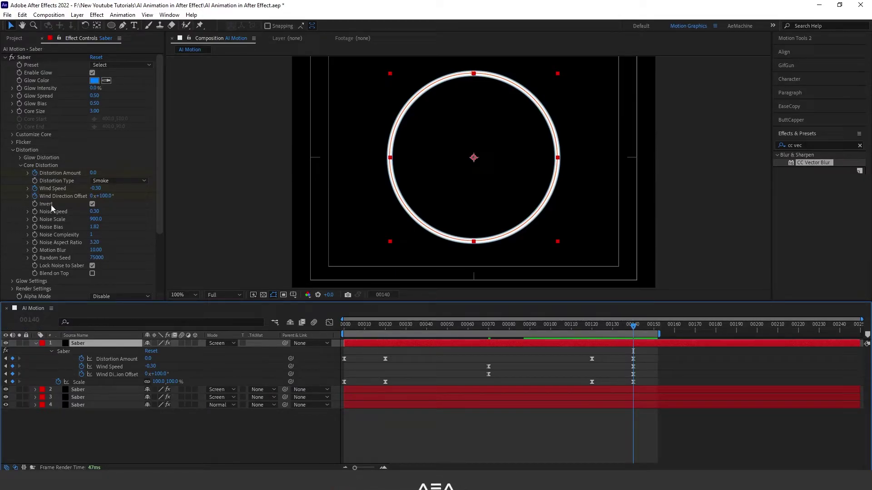
Step: Turn off Invert in the fourth ring's core distortion and compare the composition with that layer hidden and shown
{"action": "left_click", "coordinate": [93, 205]}
{"action": "left_click_drag", "start_coordinate": [451, 325], "coordinate": [491, 325]}
{"action": "left_click", "coordinate": [6, 344]}
{"action": "left_click", "coordinate": [5, 344]}
{"action": "left_click_drag", "start_coordinate": [504, 328], "coordinate": [510, 328]}
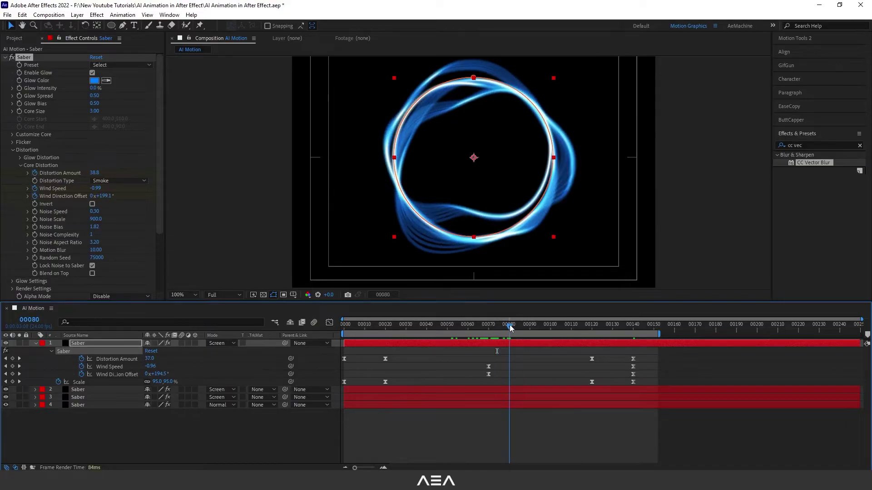
Step: Set the fourth ring's core distortion to Noise Scale 860, Noise Aspect Ratio 1.30 and Random Seed 65000, and preview it
{"action": "left_click_drag", "start_coordinate": [96, 221], "coordinate": [81, 220]}
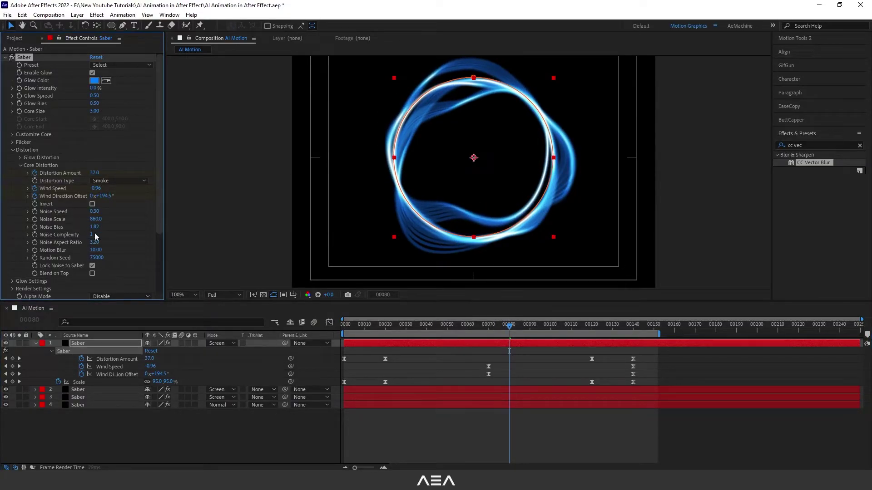
{"action": "left_click_drag", "start_coordinate": [94, 243], "coordinate": [84, 244]}
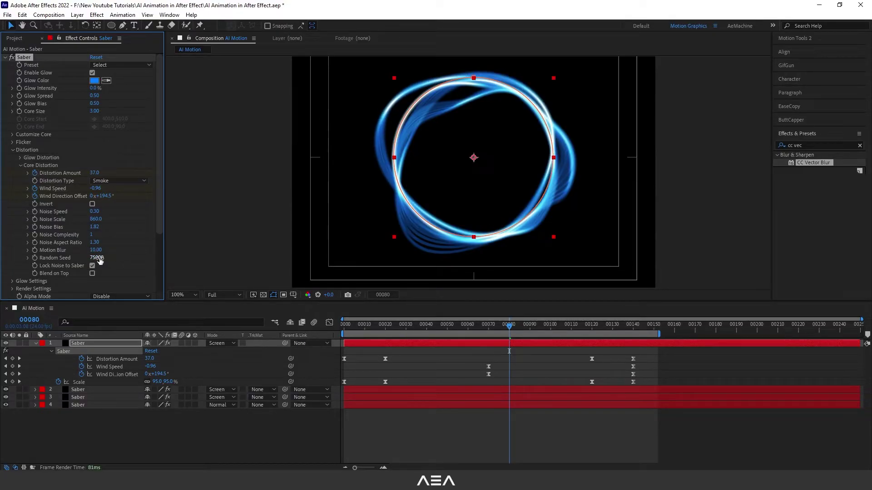
{"action": "type", "text": "65000"}
{"action": "key", "text": "Return"}
{"action": "key", "text": "space"}
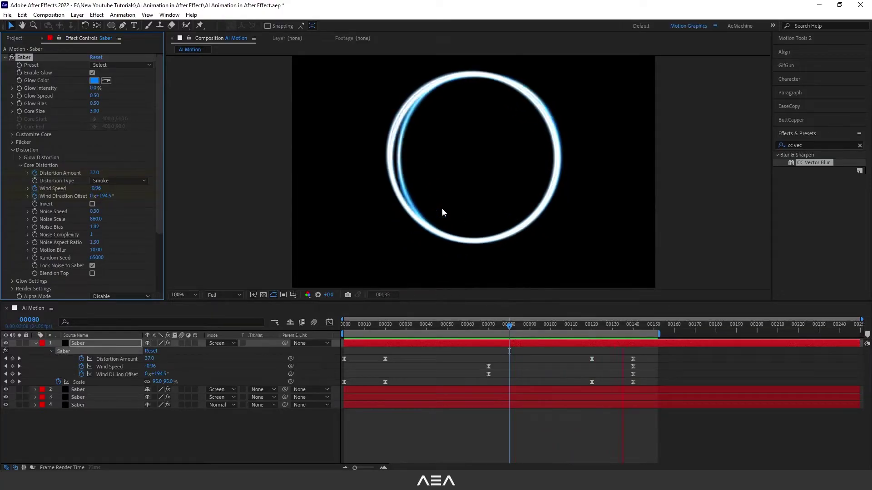
Step: Duplicate the topmost Saber layer as a fifth ring and set its Distortion Amount keyframe at frame 20 to 30
{"action": "left_click", "coordinate": [91, 341]}
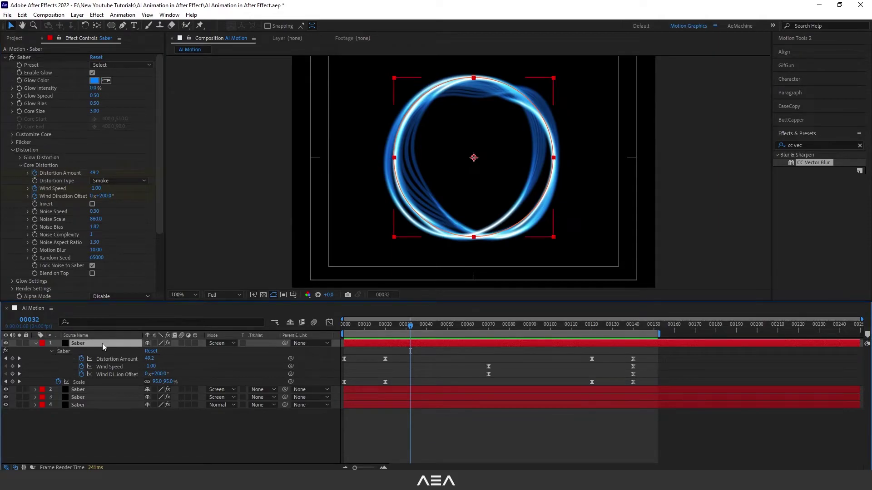
{"action": "key", "text": "ctrl+d"}
{"action": "left_click", "coordinate": [36, 352]}
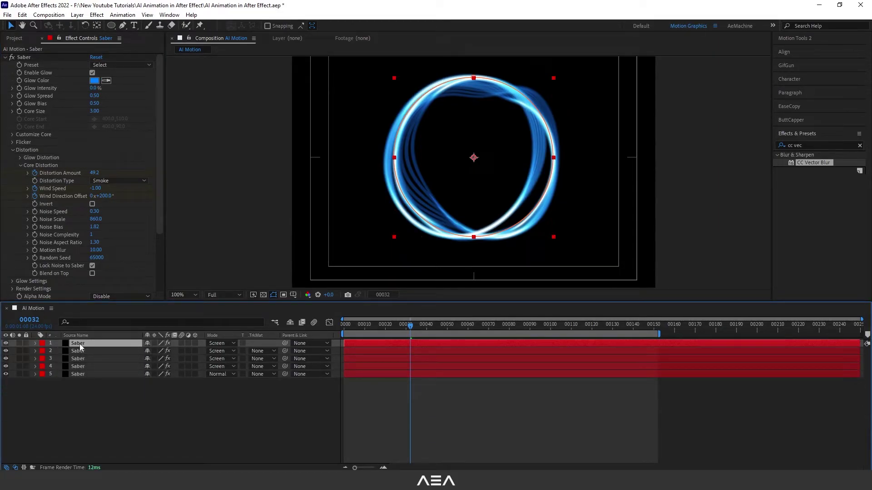
{"action": "key", "text": "u"}
{"action": "key", "text": "j"}
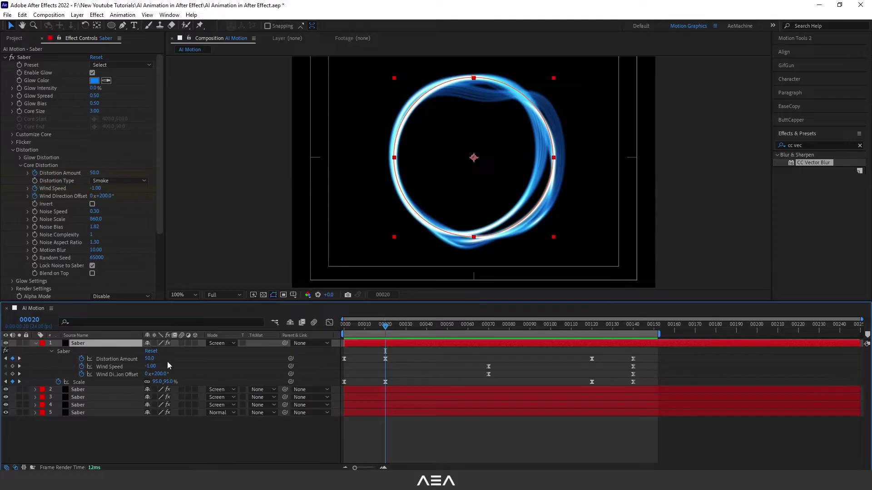
{"action": "type", "text": "30"}
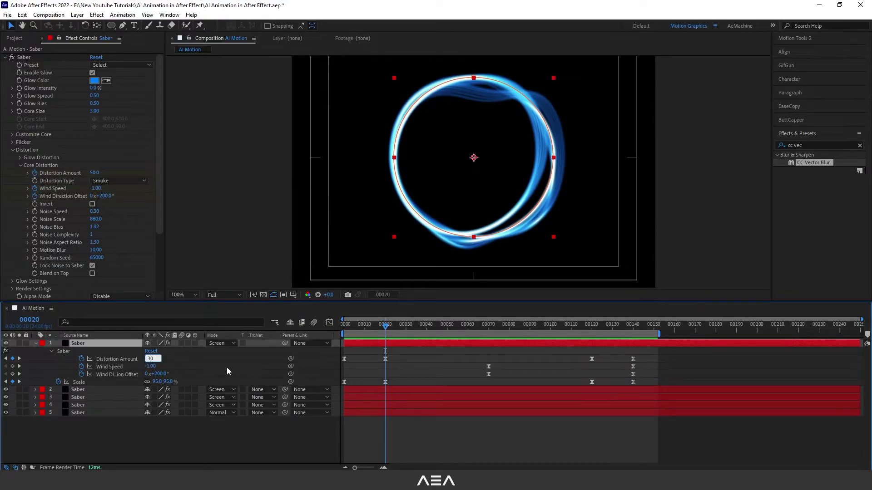
{"action": "left_click", "coordinate": [227, 367]}
Step: Set the fifth ring's Distortion Amount keyframe at frame 120 to 10
{"action": "left_click", "coordinate": [569, 325]}
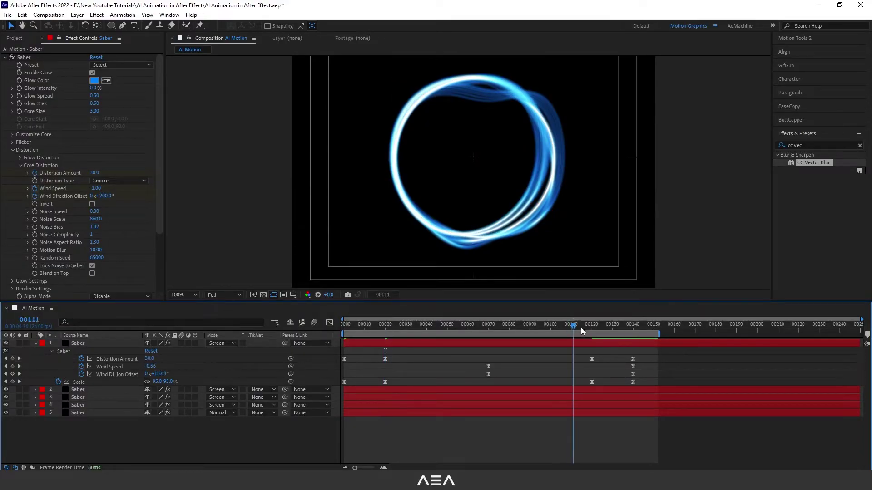
{"action": "key", "text": "k"}
{"action": "left_click", "coordinate": [150, 359]}
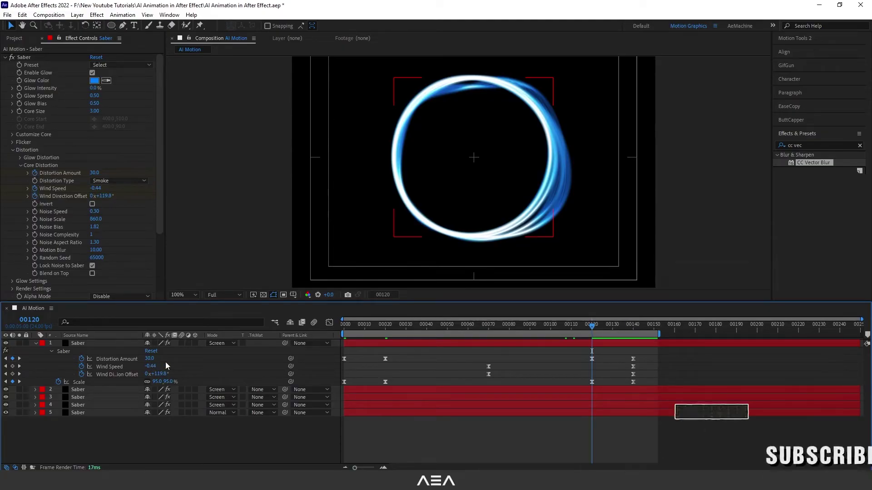
{"action": "type", "text": "10"}
{"action": "left_click", "coordinate": [194, 359]}
Step: Set the fifth ring's Wind Direction Offset keyframe at frame 70 to 1x+102°
{"action": "left_click", "coordinate": [488, 331]}
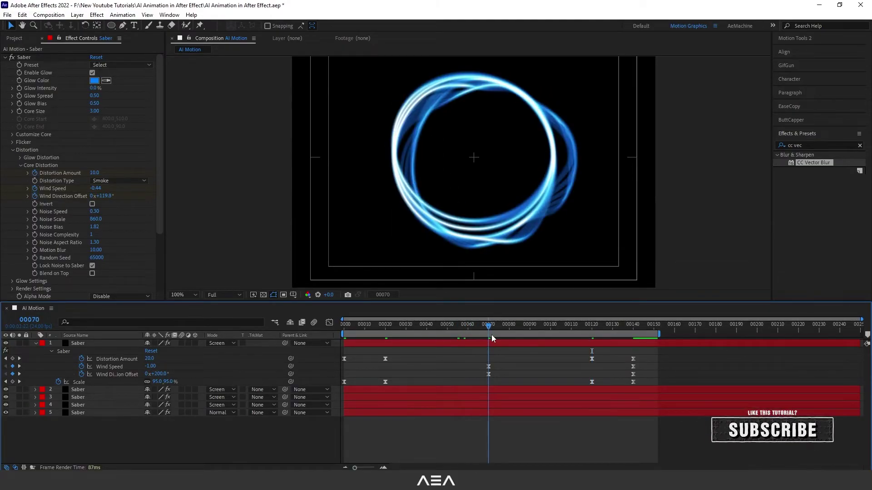
{"action": "left_click", "coordinate": [192, 352]}
{"action": "left_click_drag", "start_coordinate": [157, 376], "coordinate": [283, 379]}
{"action": "left_click", "coordinate": [517, 343]}
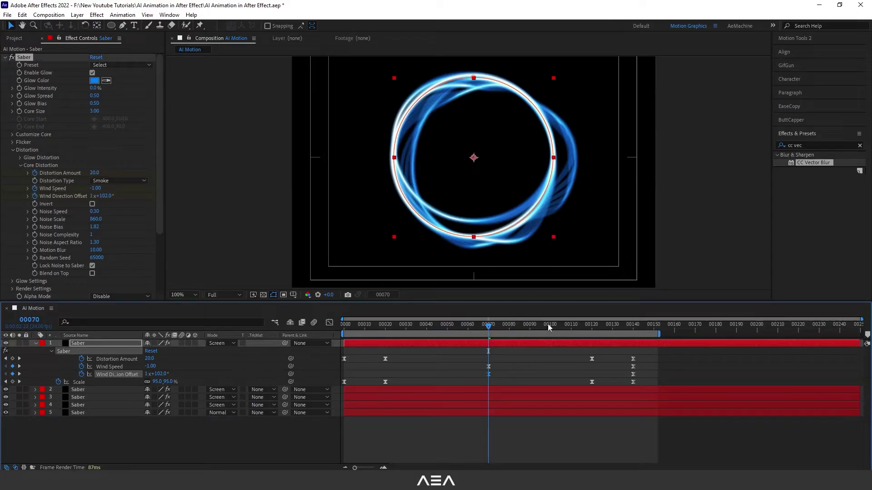
Step: Set the fifth ring's Wind Direction Offset keyframe at frame 140 to 1x+62°, check the motion and collapse the layer
{"action": "left_click_drag", "start_coordinate": [538, 326], "coordinate": [635, 343]}
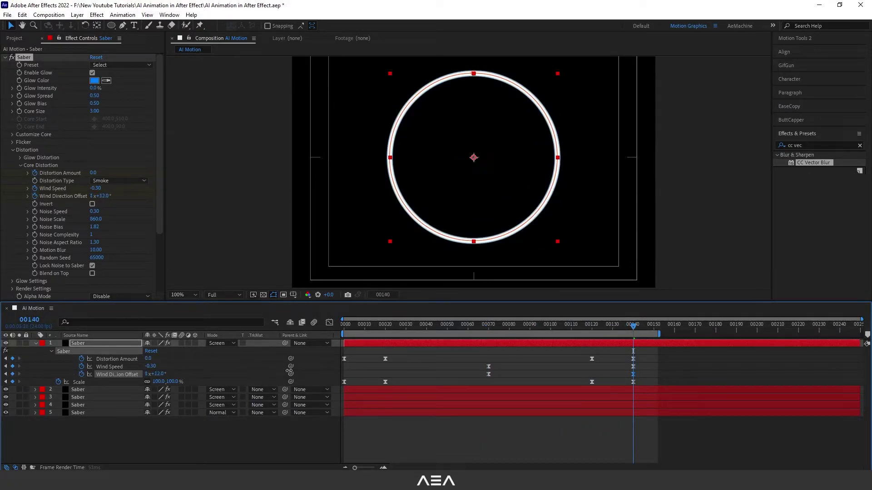
{"action": "left_click_drag", "start_coordinate": [340, 369], "coordinate": [322, 370]}
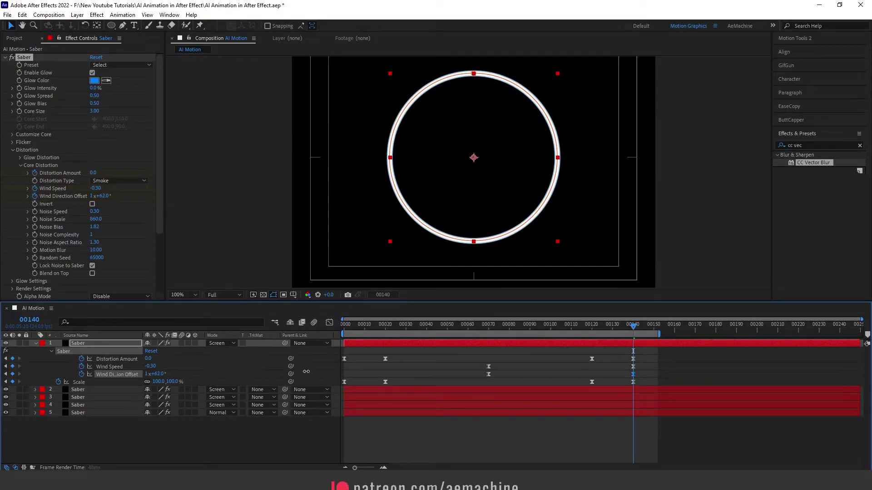
{"action": "left_click_drag", "start_coordinate": [463, 326], "coordinate": [546, 334]}
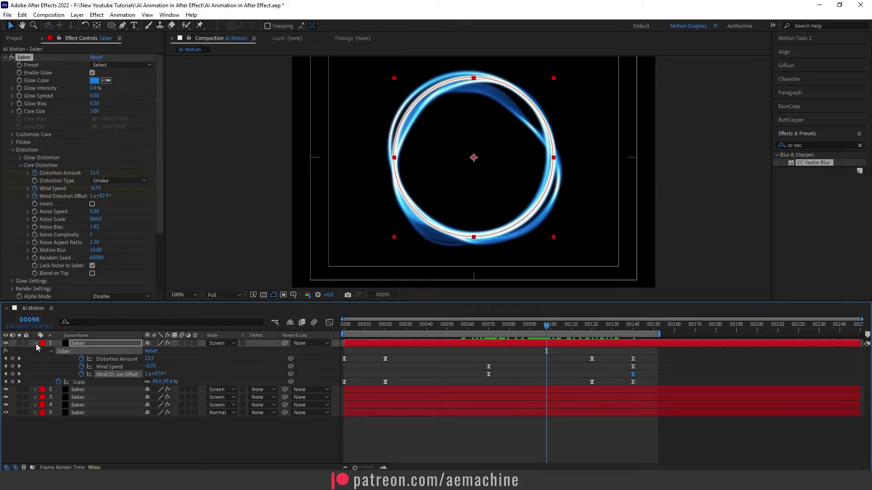
{"action": "left_click", "coordinate": [36, 344]}
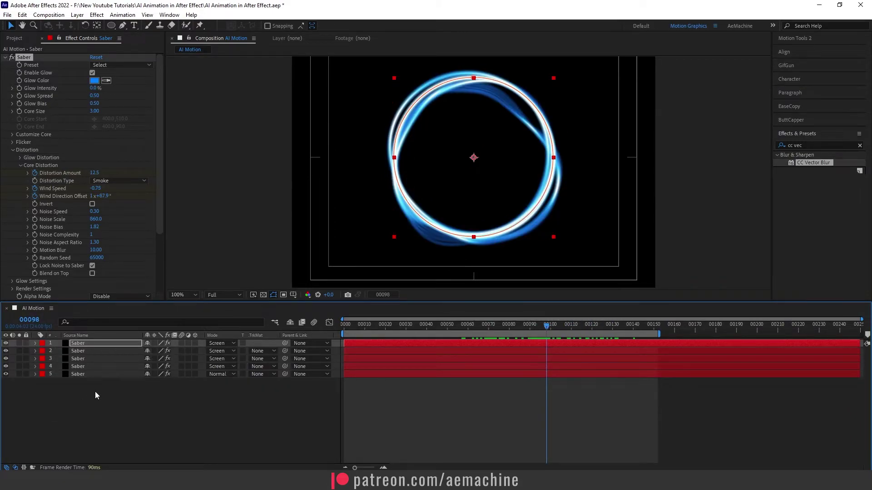
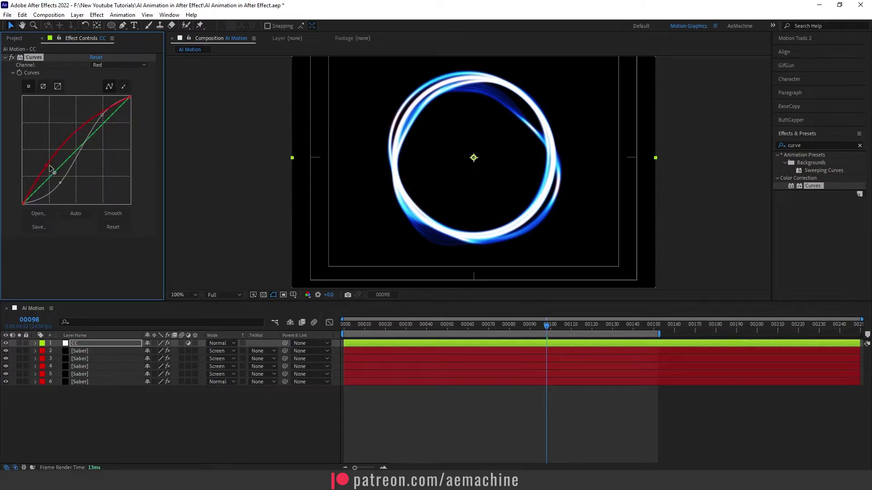
Step: In the CC layer's Curves, raise the red channel's shadows, lower its highlights slightly and pull the green channel's midtones down
{"action": "mouse_move", "coordinate": [49, 166]}
{"action": "left_mouse_down"}
{"action": "mouse_move", "coordinate": [68, 173]}
{"action": "mouse_move", "coordinate": [45, 159]}
{"action": "mouse_move", "coordinate": [52, 162]}
{"action": "left_mouse_up"}
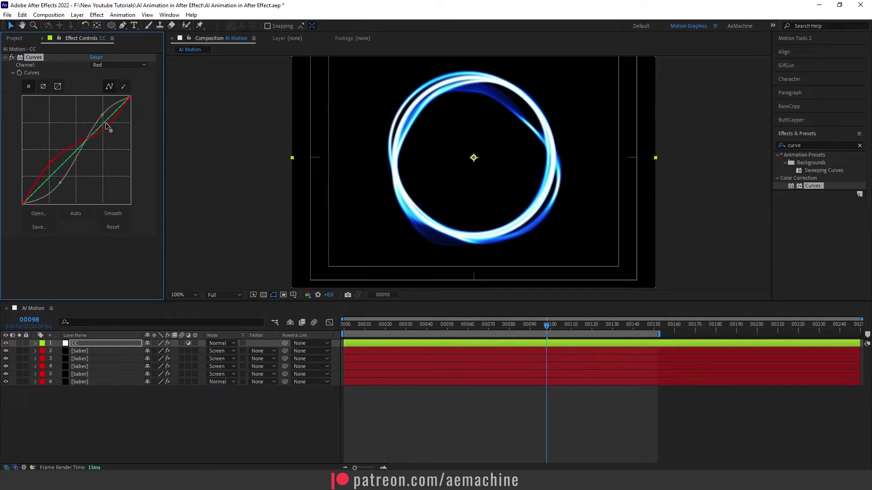
{"action": "left_click", "coordinate": [119, 65]}
{"action": "left_click", "coordinate": [106, 89]}
{"action": "mouse_move", "coordinate": [69, 158]}
{"action": "left_mouse_down"}
{"action": "mouse_move", "coordinate": [64, 146]}
{"action": "mouse_move", "coordinate": [79, 160]}
{"action": "left_mouse_up"}
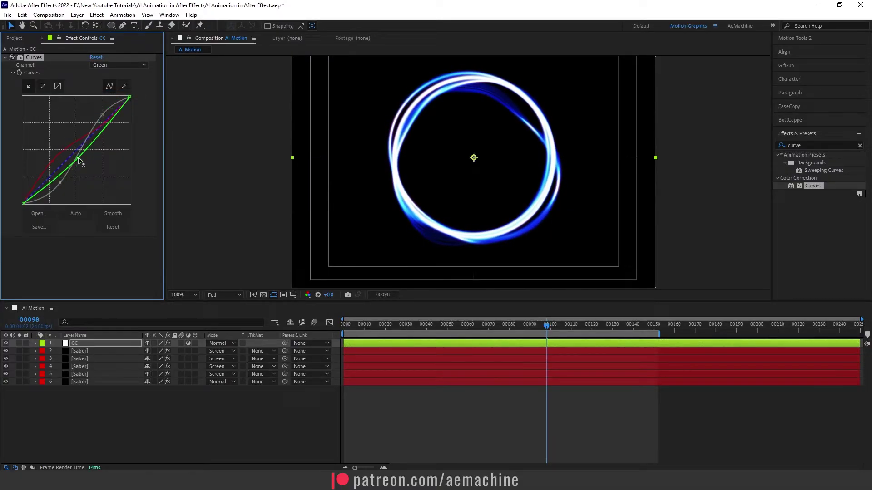
Step: Fine-tune the blue channel curve on the CC layer and check the colours around frame 78
{"action": "left_click", "coordinate": [119, 65]}
{"action": "left_click", "coordinate": [105, 101]}
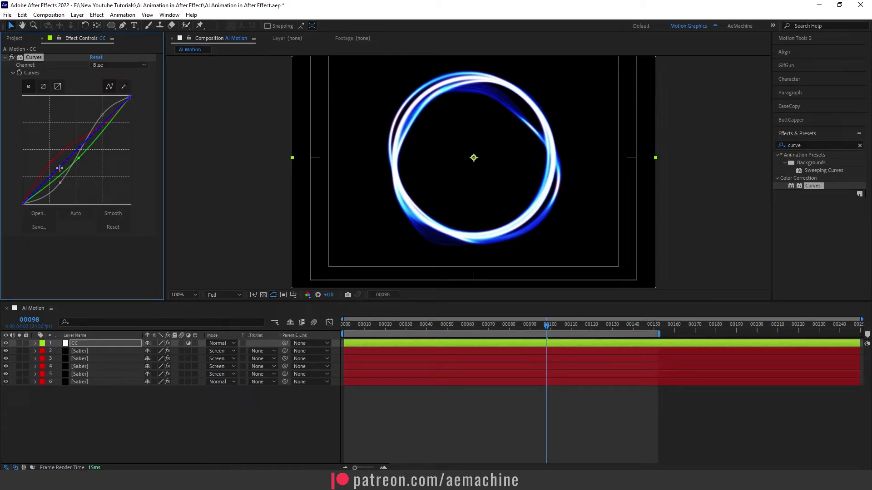
{"action": "mouse_move", "coordinate": [54, 159]}
{"action": "left_mouse_down"}
{"action": "mouse_move", "coordinate": [75, 169]}
{"action": "mouse_move", "coordinate": [68, 162]}
{"action": "left_mouse_up"}
{"action": "left_click_drag", "start_coordinate": [443, 327], "coordinate": [505, 332]}
{"action": "left_click", "coordinate": [102, 344]}
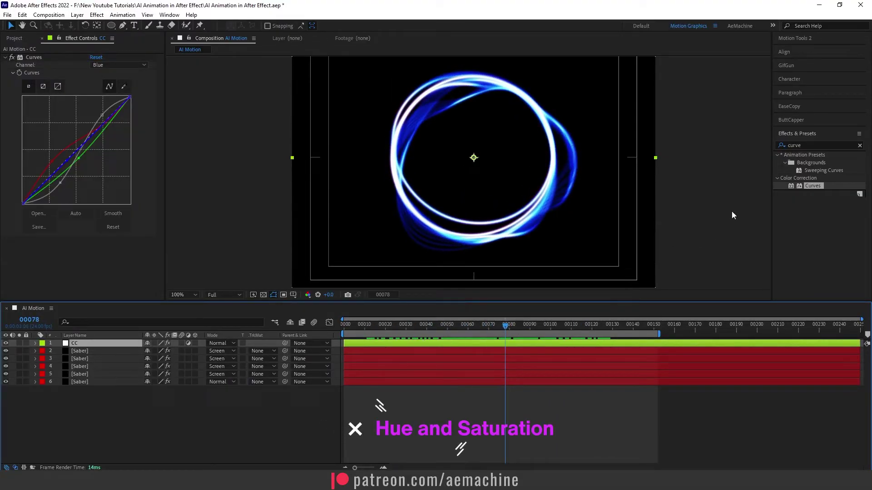
Step: Add a Hue/Saturation effect with Master Hue at 0x+166° to the CC layer and disable the effect
{"action": "left_click", "coordinate": [806, 146]}
{"action": "type", "text": "hue"}
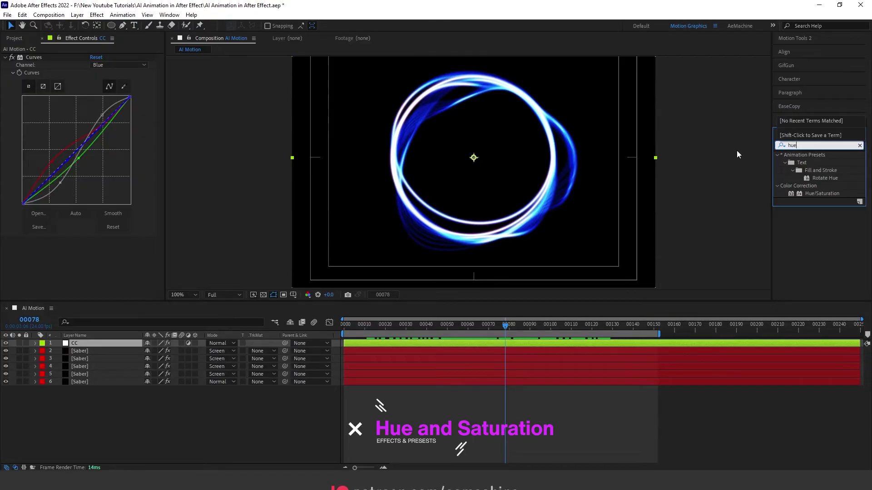
{"action": "double_click", "coordinate": [811, 192]}
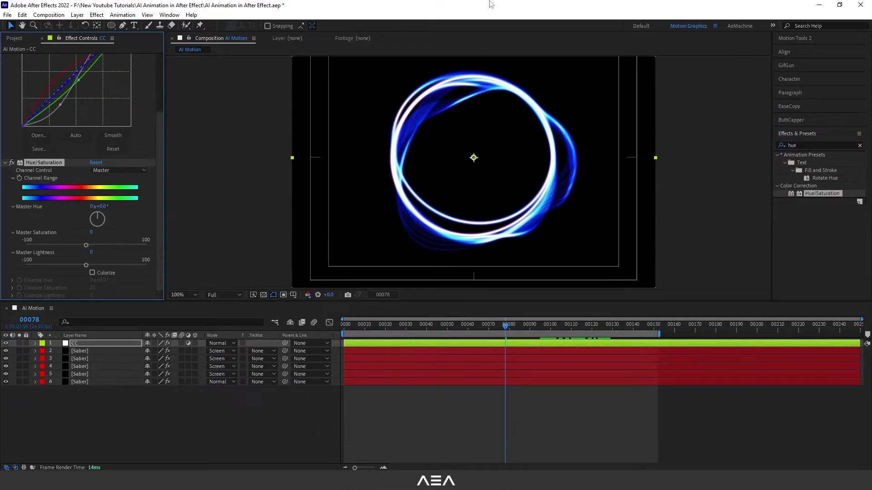
{"action": "left_click_drag", "start_coordinate": [102, 207], "coordinate": [0, 190]}
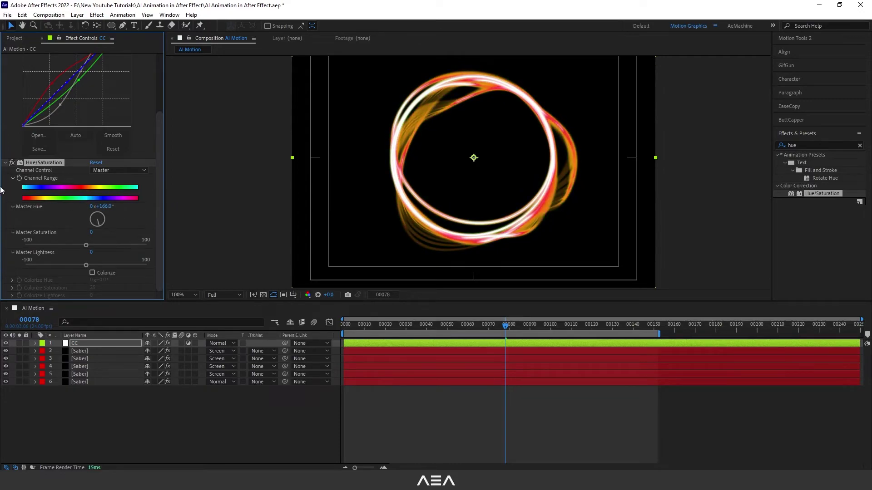
{"action": "left_click", "coordinate": [12, 162]}
Step: Filter the five Saber layers' properties by "color" to expose their Glow Color settings
{"action": "left_click_drag", "start_coordinate": [99, 410], "coordinate": [93, 353]}
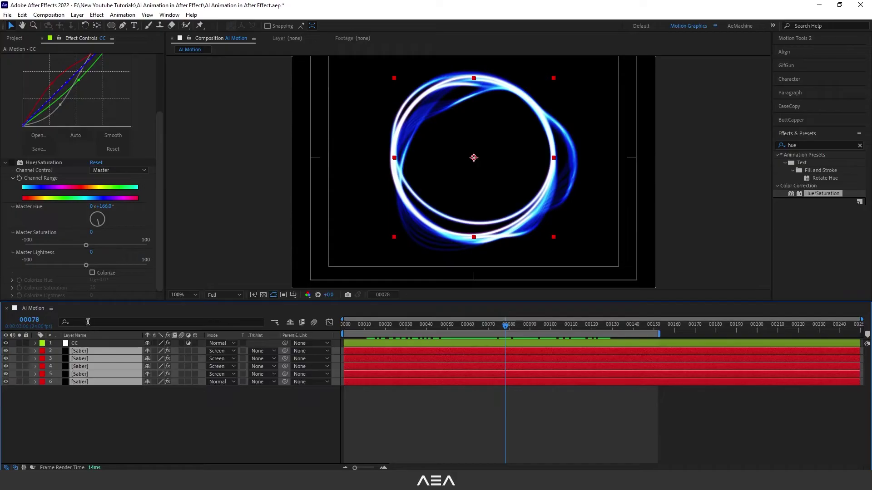
{"action": "left_click", "coordinate": [88, 323]}
{"action": "type", "text": "color"}
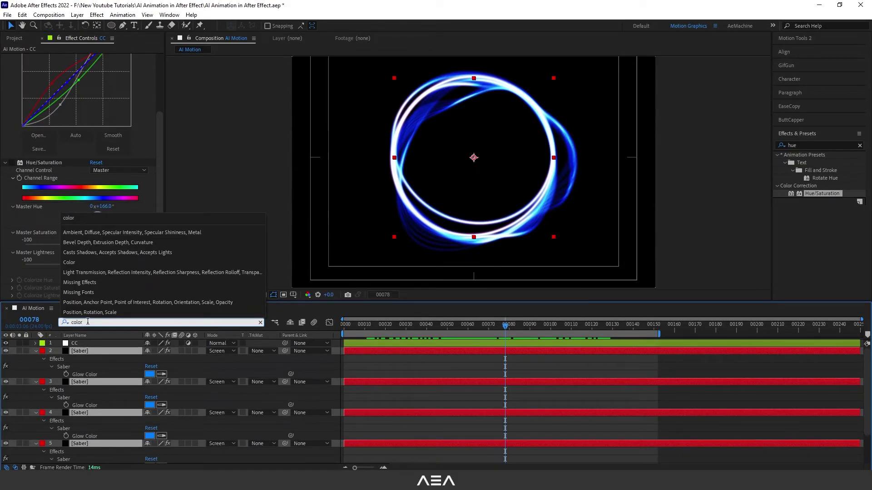
{"action": "left_click", "coordinate": [118, 372]}
{"action": "scroll", "coordinate": [193, 374], "scroll_direction": "down", "scroll_amount": 3}
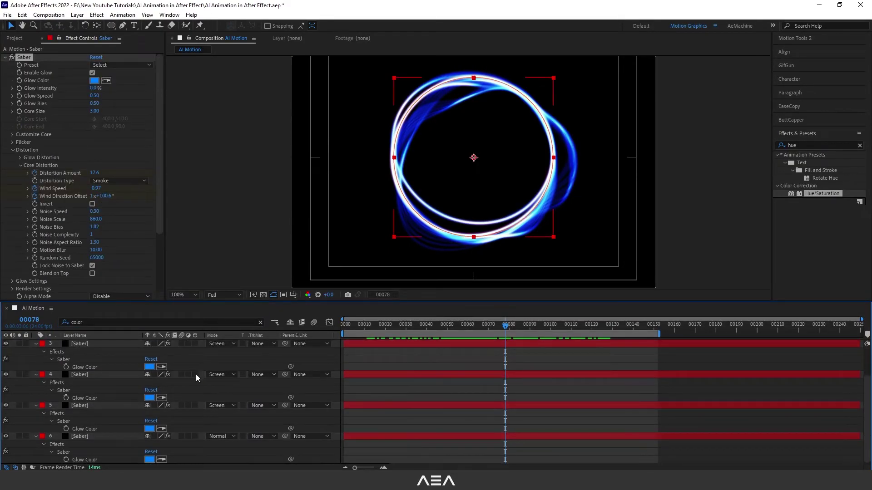
Step: Parent each Saber layer's Glow Color to the Glow Color of the layer directly above it, from layer 6 up to layer 2
{"action": "left_click", "coordinate": [88, 460]}
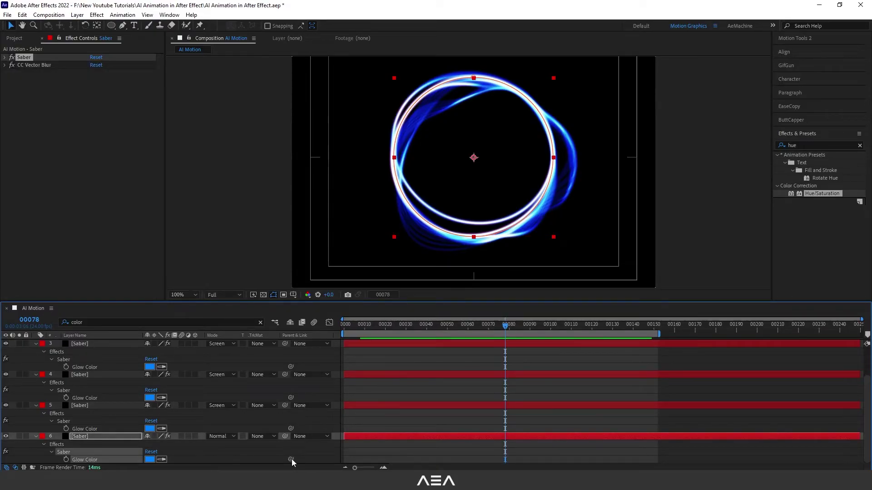
{"action": "left_click_drag", "start_coordinate": [291, 460], "coordinate": [95, 429]}
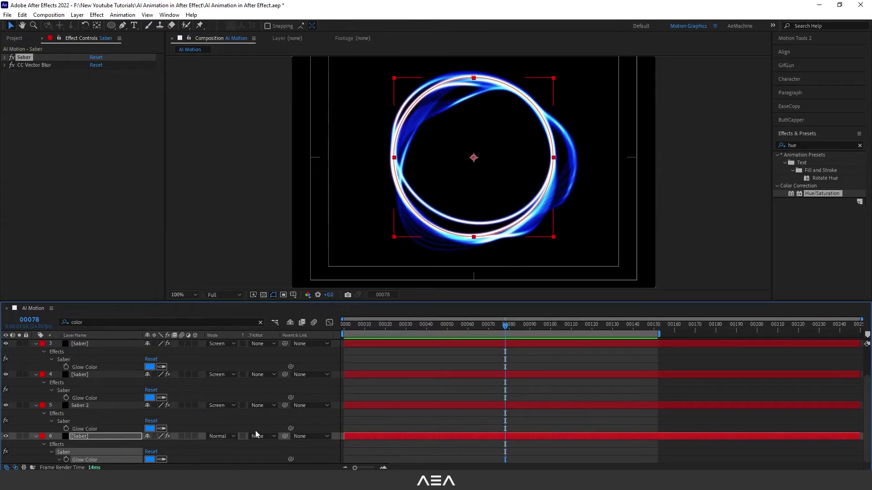
{"action": "left_click_drag", "start_coordinate": [291, 428], "coordinate": [86, 398]}
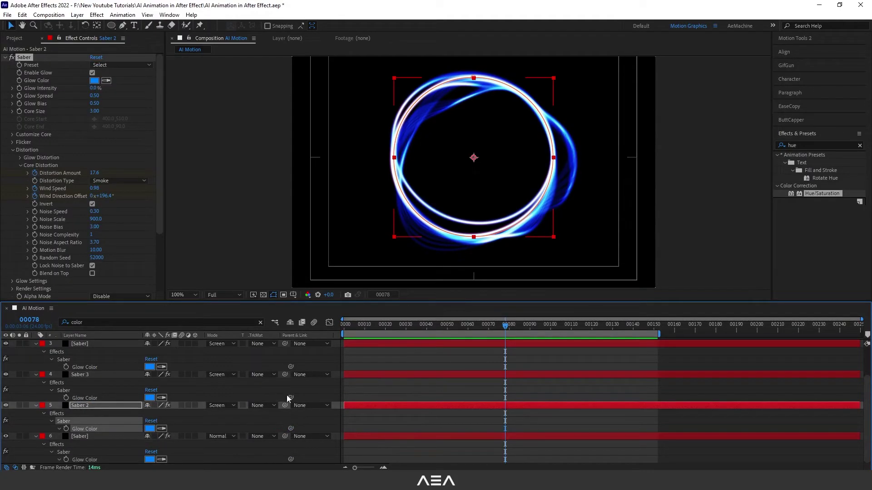
{"action": "left_click_drag", "start_coordinate": [178, 385], "coordinate": [86, 367]}
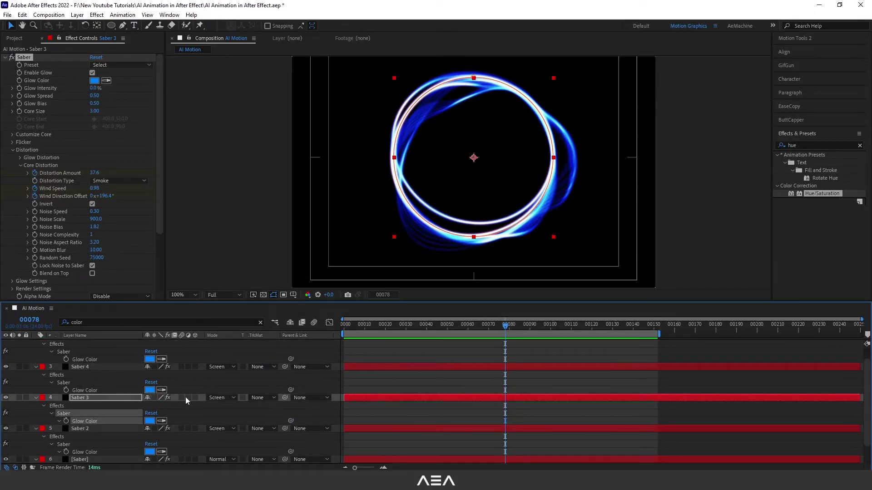
{"action": "left_click_drag", "start_coordinate": [291, 390], "coordinate": [89, 361]}
Step: Try a bright green Glow Color on the uppermost Saber layer to test the linked colours
{"action": "scroll", "coordinate": [112, 387], "scroll_direction": "up", "scroll_amount": 1}
{"action": "left_click", "coordinate": [118, 374]}
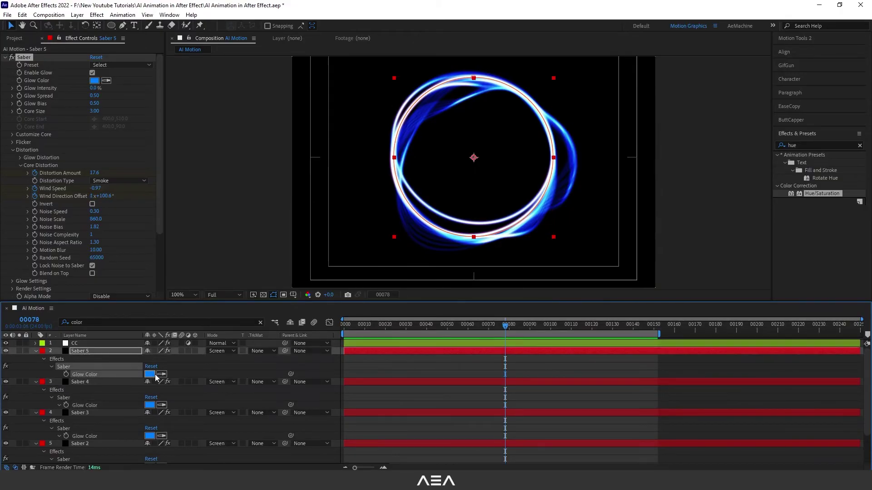
{"action": "left_click", "coordinate": [150, 375]}
{"action": "left_click_drag", "start_coordinate": [647, 304], "coordinate": [648, 325]}
{"action": "left_click", "coordinate": [717, 248]}
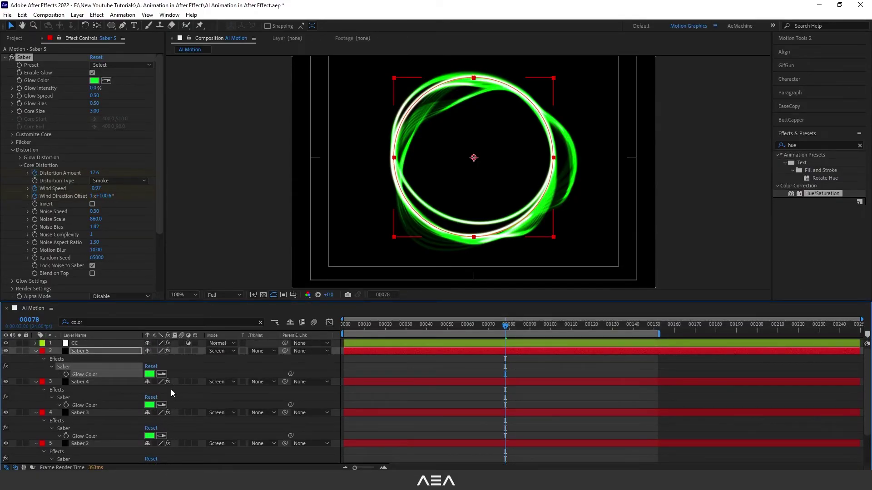
Step: Set the uppermost Saber layer's Glow Color to purple 772FEF, then collapse all the layers and deselect them
{"action": "left_click", "coordinate": [149, 374]}
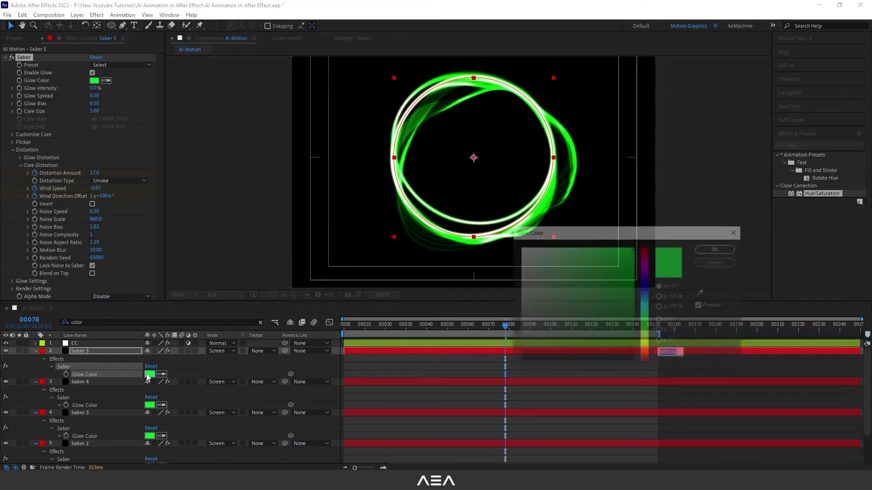
{"action": "mouse_move", "coordinate": [648, 324]}
{"action": "left_mouse_down"}
{"action": "mouse_move", "coordinate": [649, 270]}
{"action": "mouse_move", "coordinate": [650, 337]}
{"action": "mouse_move", "coordinate": [654, 273]}
{"action": "mouse_move", "coordinate": [651, 295]}
{"action": "mouse_move", "coordinate": [612, 254]}
{"action": "left_mouse_up"}
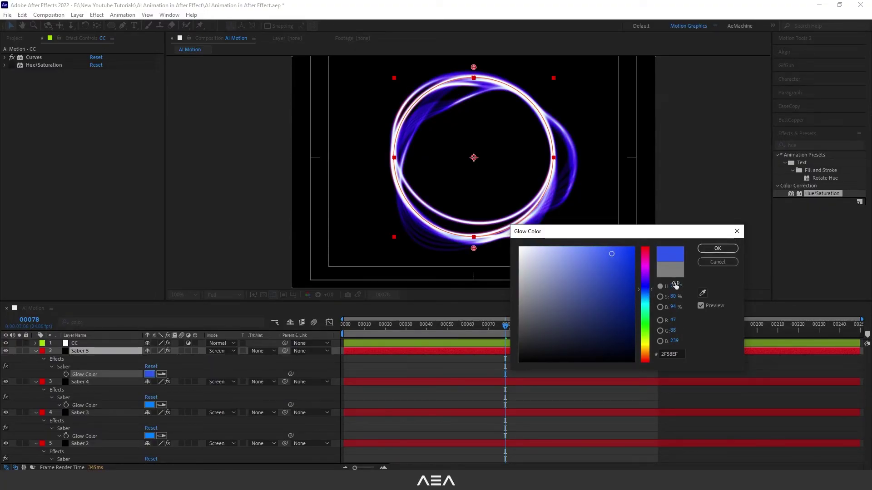
{"action": "mouse_move", "coordinate": [650, 293]}
{"action": "left_mouse_down"}
{"action": "mouse_move", "coordinate": [650, 334]}
{"action": "mouse_move", "coordinate": [649, 281]}
{"action": "left_mouse_up"}
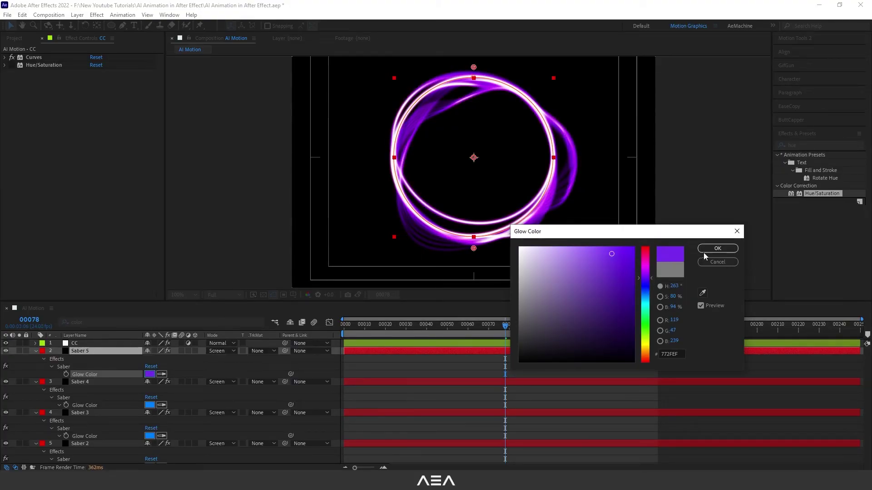
{"action": "left_click", "coordinate": [717, 248]}
{"action": "left_click", "coordinate": [36, 351]}
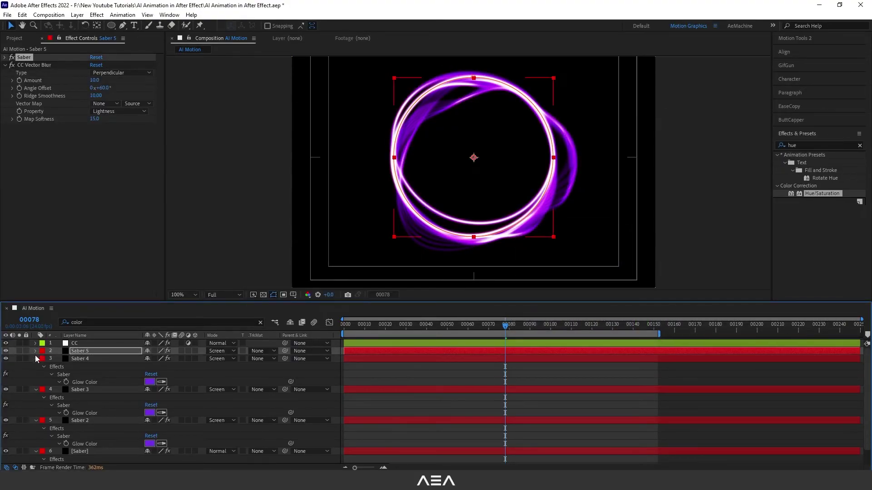
{"action": "key", "text": "ctrl+a"}
{"action": "key", "text": "u"}
{"action": "left_click", "coordinate": [75, 401]}
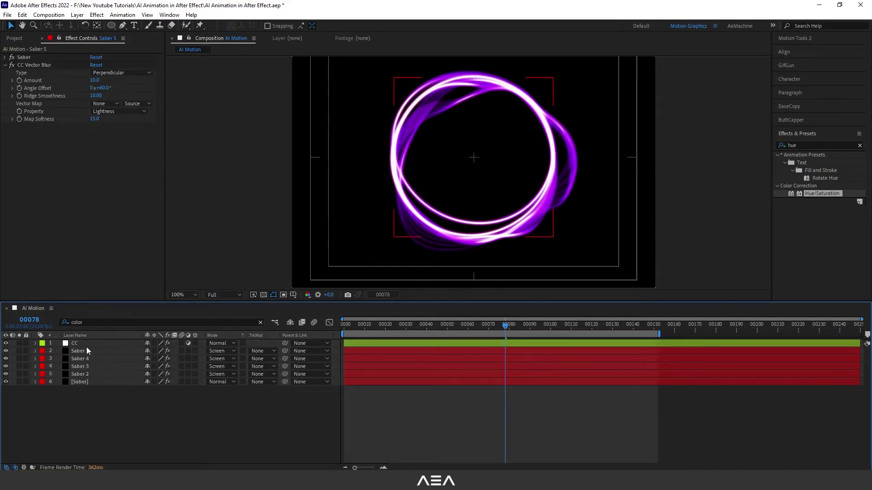
Step: Try a greener Master Hue in the CC layer's re-enabled Hue/Saturation effect and disable the effect again
{"action": "left_click", "coordinate": [85, 345]}
{"action": "left_click", "coordinate": [11, 66]}
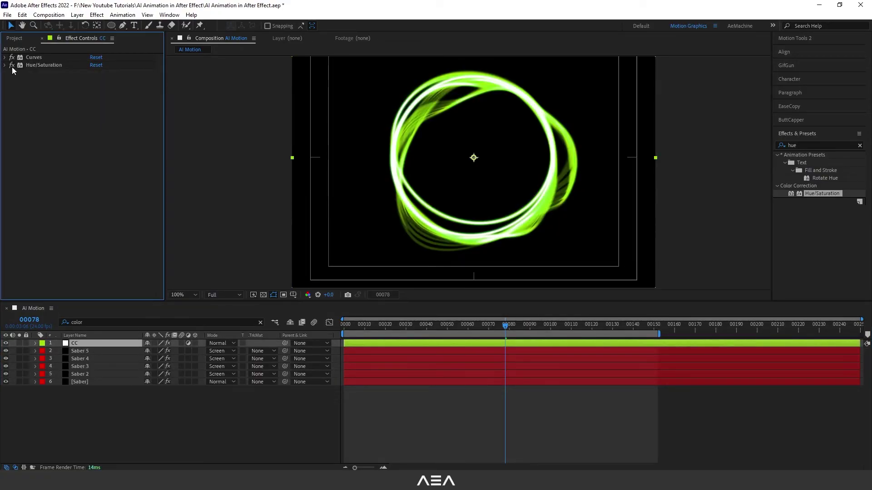
{"action": "left_click", "coordinate": [11, 65]}
{"action": "left_click", "coordinate": [12, 66]}
{"action": "left_click", "coordinate": [4, 65]}
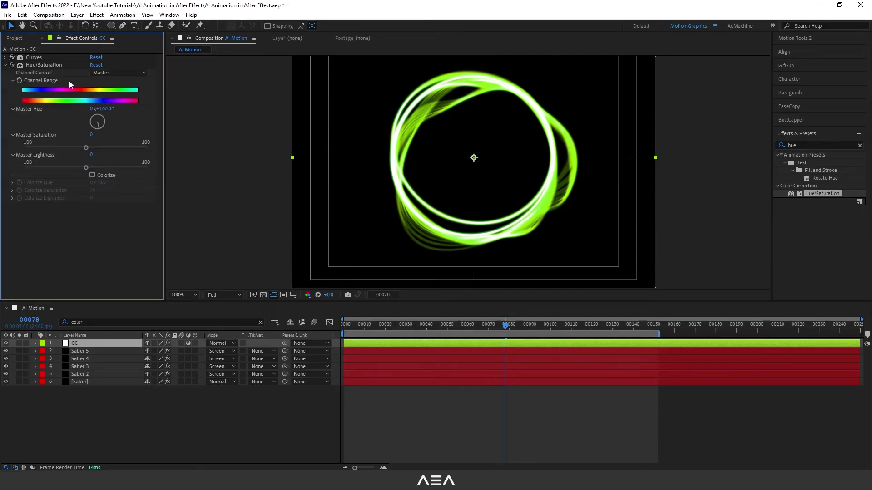
{"action": "left_click_drag", "start_coordinate": [104, 110], "coordinate": [130, 111]}
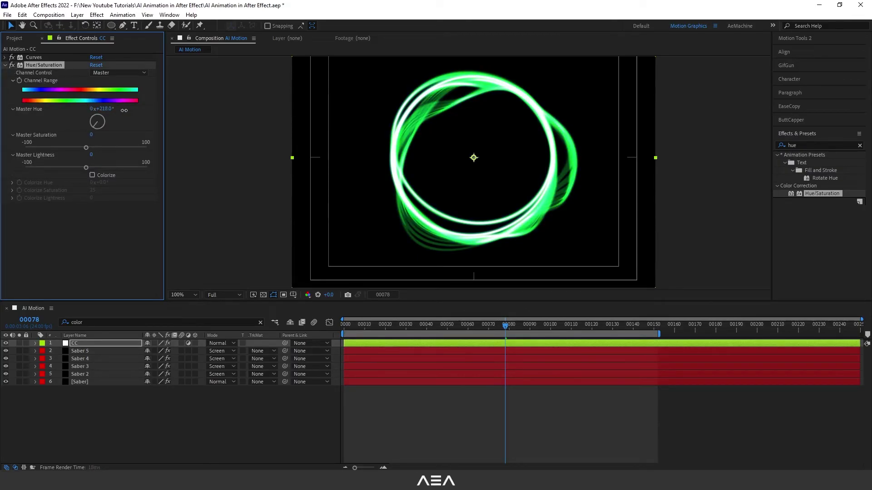
{"action": "left_click", "coordinate": [5, 66]}
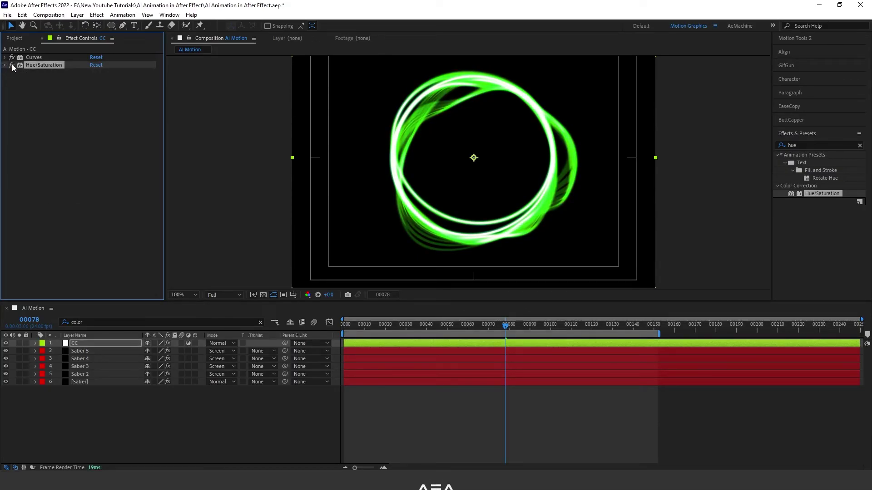
{"action": "left_click", "coordinate": [12, 66]}
Step: Add the Stylize Glow effect to the CC layer with Glow Threshold 77.6% and Glow Radius about 125
{"action": "left_click", "coordinate": [95, 344]}
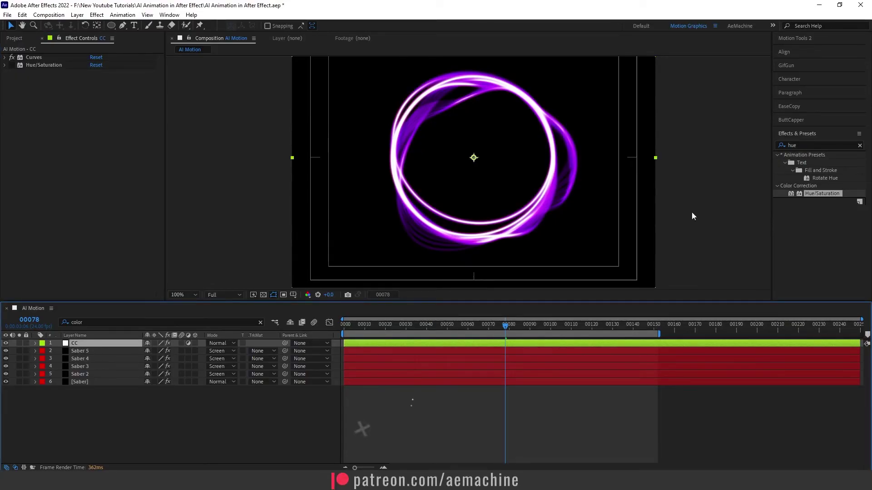
{"action": "left_click", "coordinate": [795, 145]}
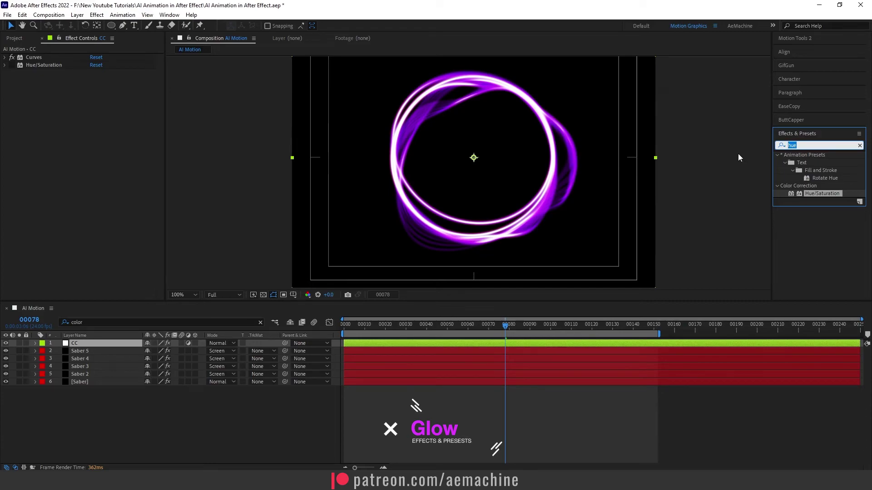
{"action": "type", "text": "glow"}
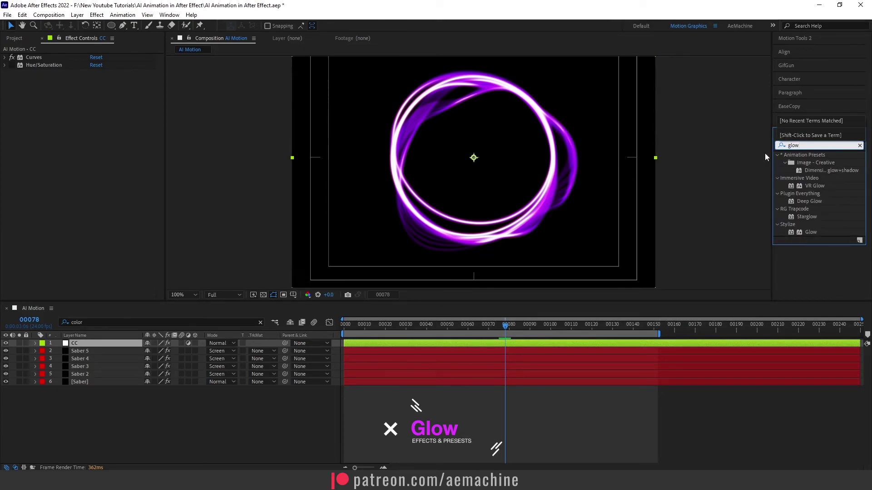
{"action": "double_click", "coordinate": [813, 233]}
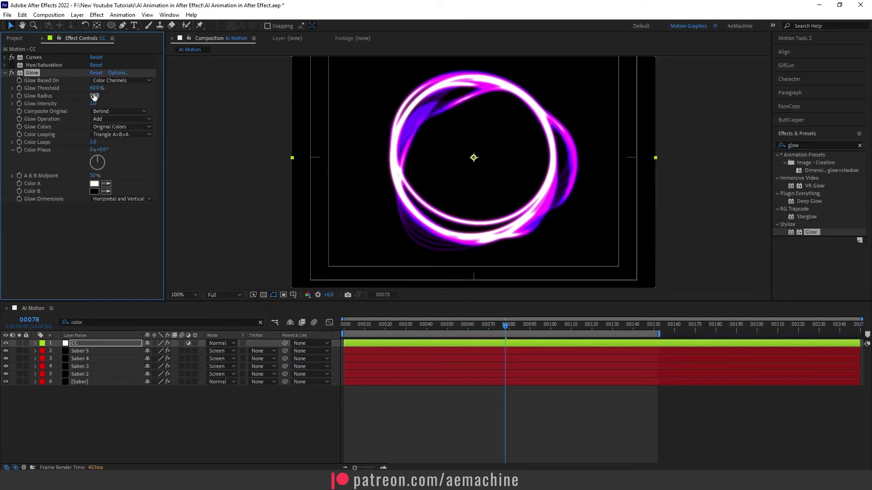
{"action": "left_click_drag", "start_coordinate": [94, 96], "coordinate": [127, 97]}
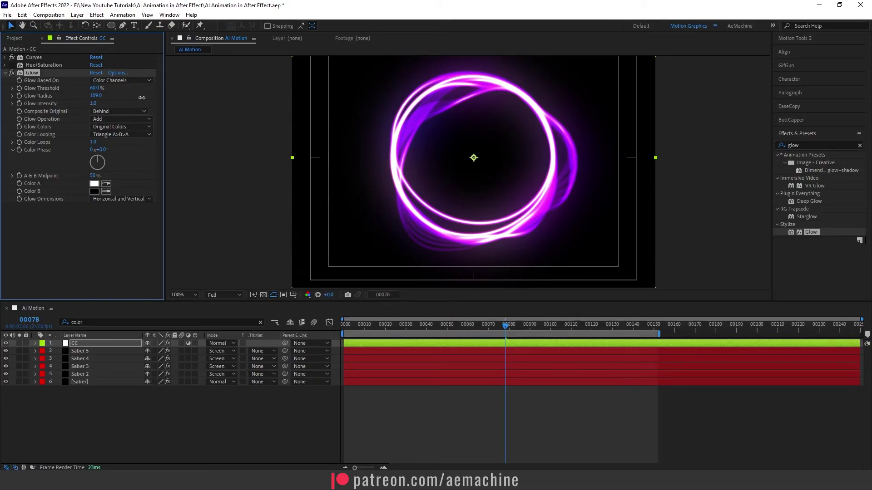
{"action": "left_click_drag", "start_coordinate": [117, 97], "coordinate": [102, 97]}
{"action": "left_click_drag", "start_coordinate": [94, 88], "coordinate": [122, 97]}
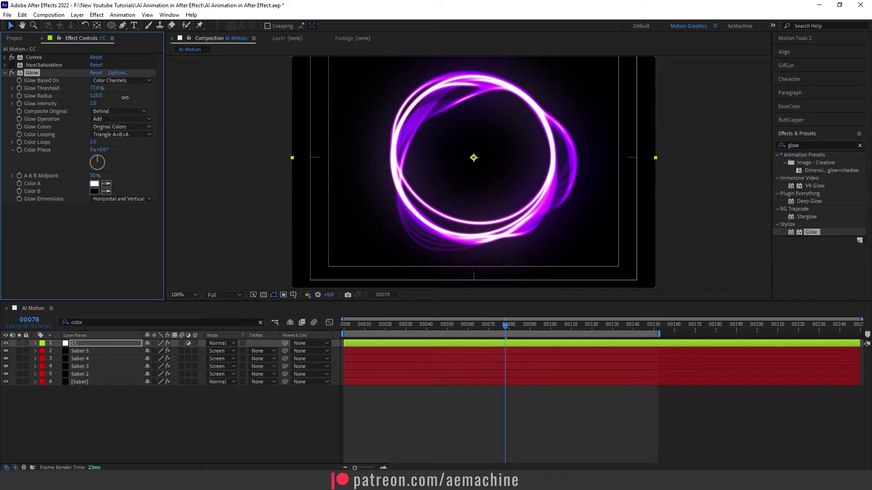
{"action": "left_click", "coordinate": [5, 74]}
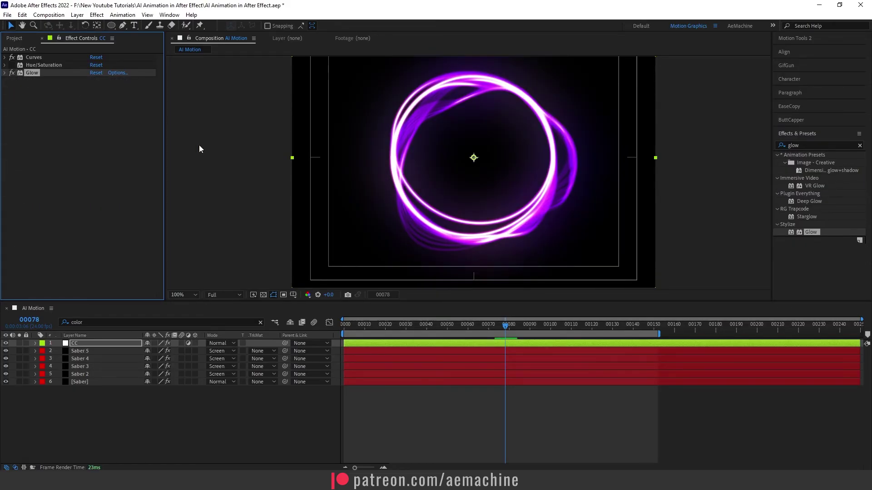
Step: Add Noise HLS to the CC layer with Lightness 6% and the noise type Squared
{"action": "left_click", "coordinate": [124, 416]}
{"action": "left_click", "coordinate": [88, 346]}
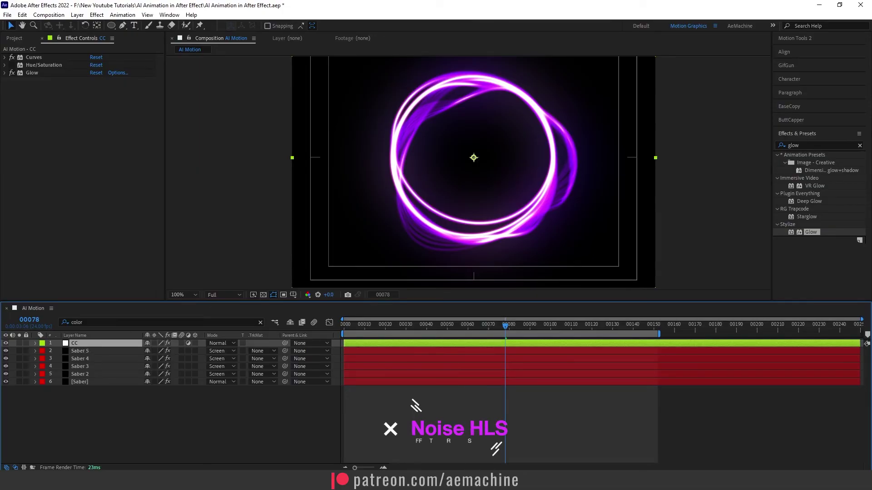
{"action": "left_click", "coordinate": [817, 146]}
{"action": "type", "text": "noise"}
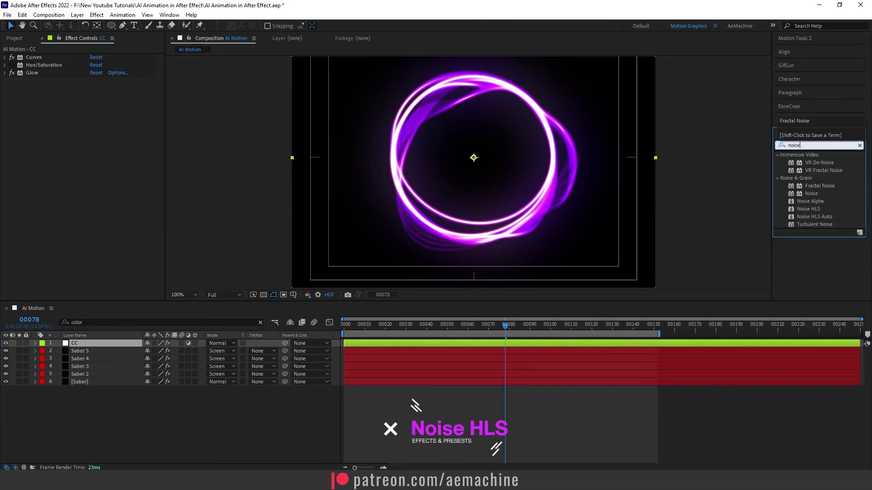
{"action": "double_click", "coordinate": [813, 210]}
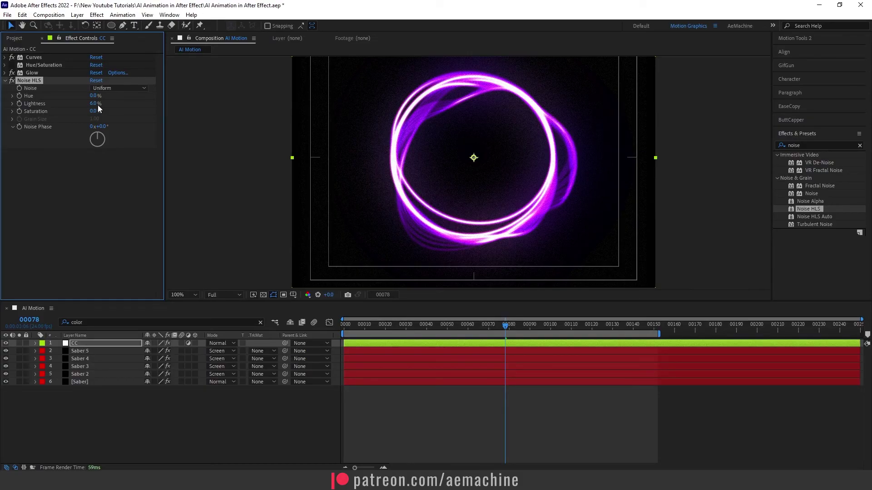
{"action": "left_click", "coordinate": [116, 89]}
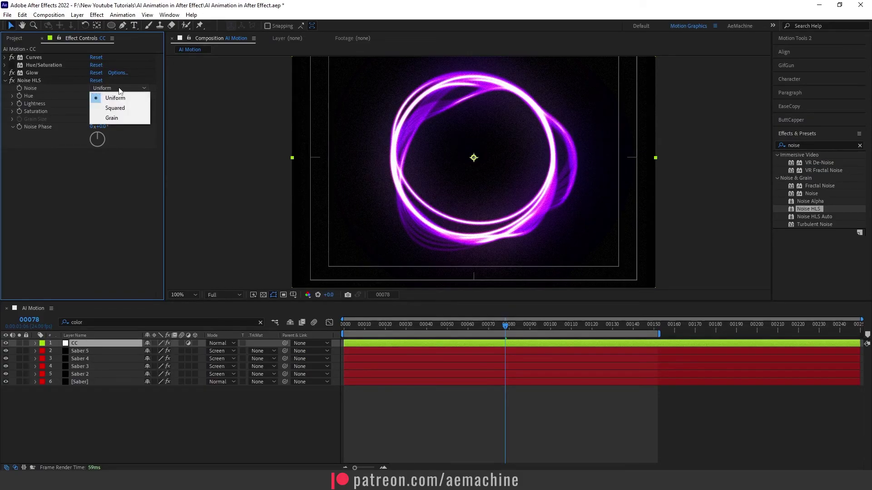
{"action": "left_click", "coordinate": [115, 108]}
Step: Examine the squared noise over the glowing rings at different magnifications in the composition view
{"action": "key", "text": "period"}
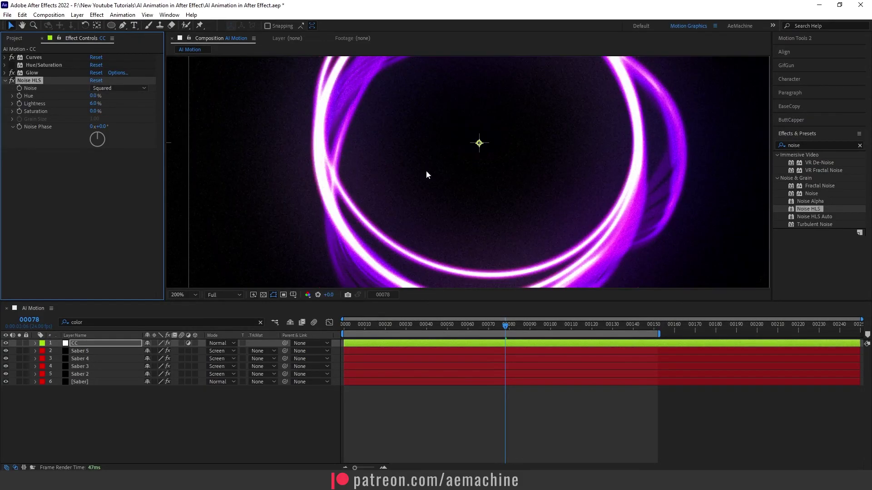
{"action": "key", "text": "comma"}
{"action": "key", "text": "comma"}
{"action": "key", "text": "period"}
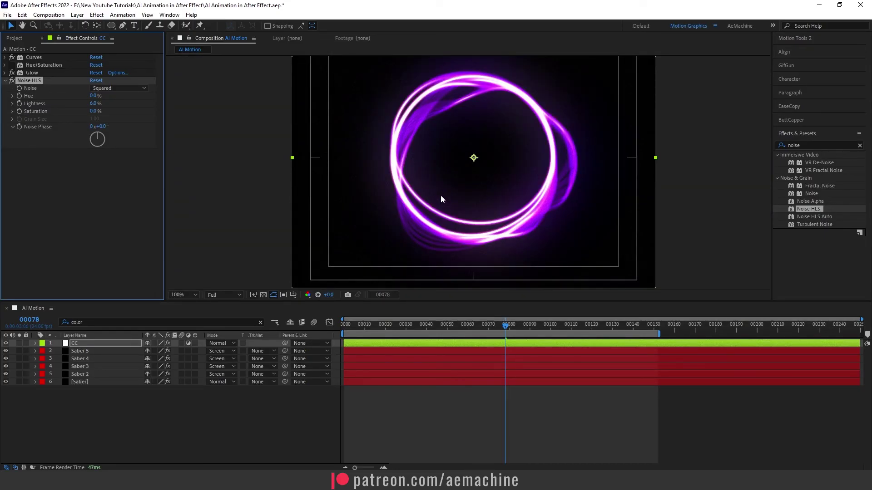
{"action": "key", "text": "comma"}
{"action": "left_click", "coordinate": [306, 207]}
{"action": "key", "text": "period"}
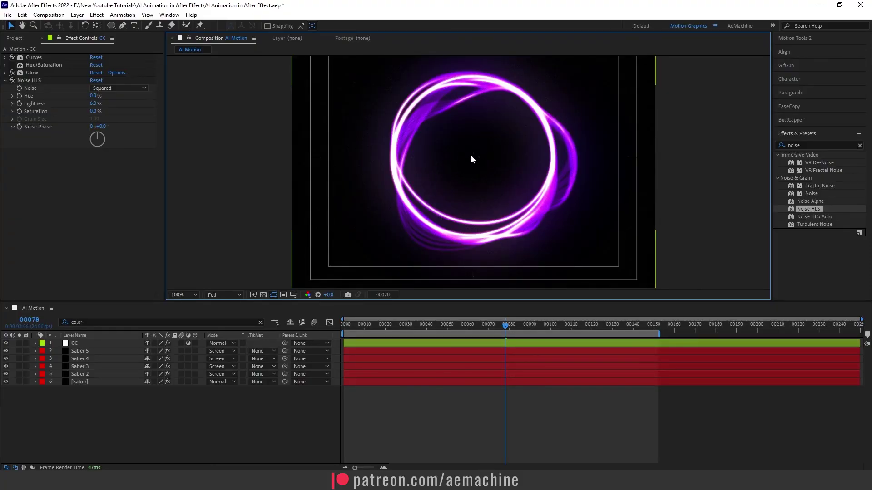
Step: Create a text layer reading "AI" in the middle of the glowing rings and set its font to Strippy
{"action": "key", "text": "ctrl+t"}
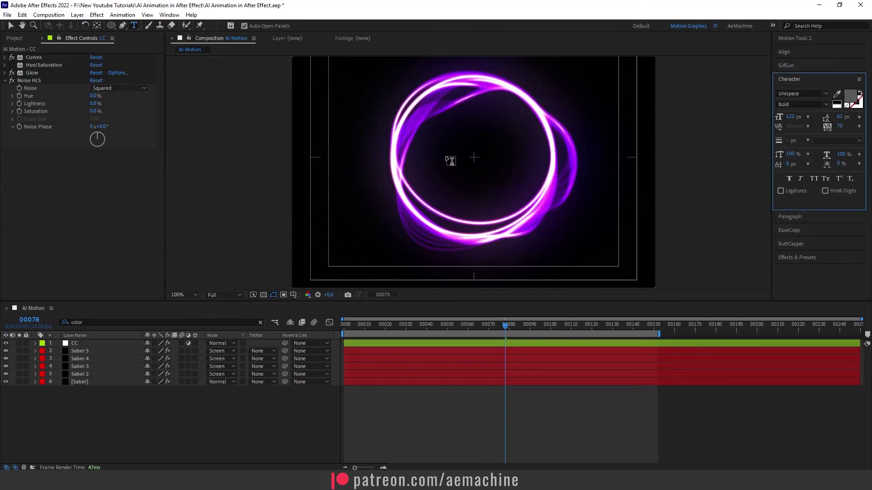
{"action": "left_click", "coordinate": [447, 159]}
{"action": "type", "text": "AI"}
{"action": "key", "text": "ctrl+a"}
{"action": "left_click", "coordinate": [799, 94]}
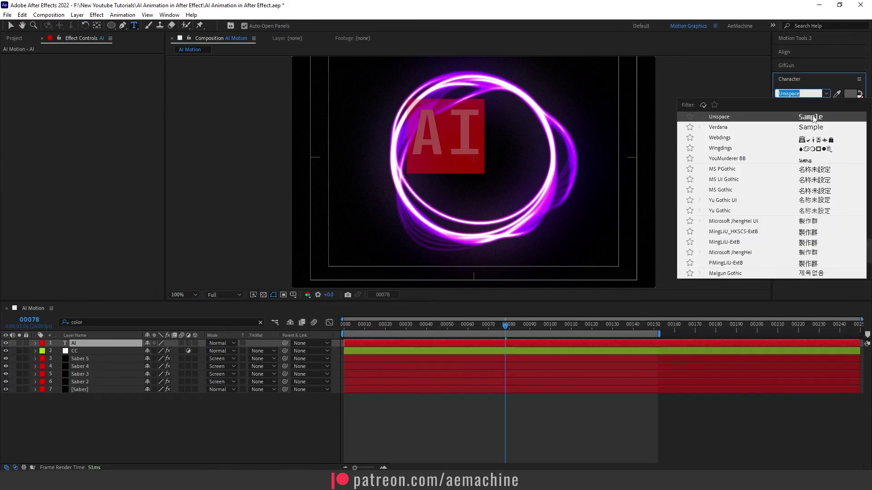
{"action": "scroll", "coordinate": [816, 191], "scroll_direction": "up", "scroll_amount": 1}
{"action": "left_click", "coordinate": [717, 117]}
{"action": "key", "text": "Escape"}
{"action": "key", "text": "v"}
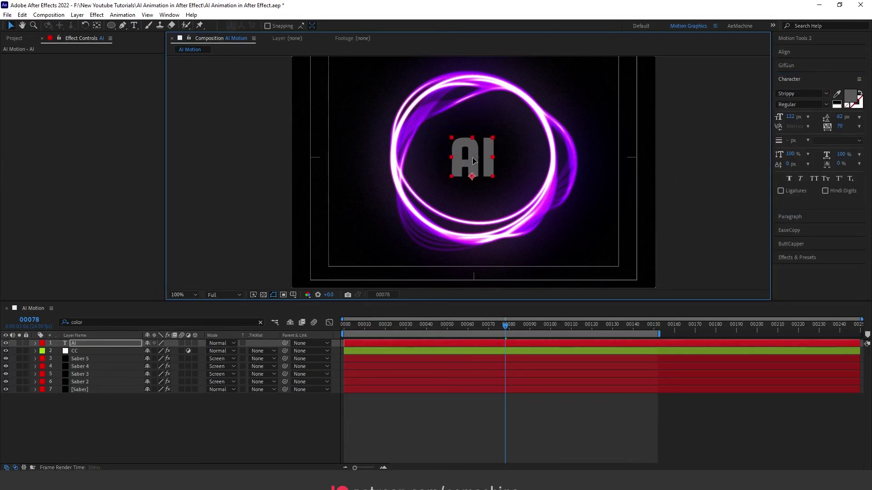
Step: Change the "AI" text's font to Oswald and nudge the text slightly downward to centre it within the rings
{"action": "left_click", "coordinate": [827, 93]}
{"action": "scroll", "coordinate": [795, 156], "scroll_direction": "up", "scroll_amount": 5}
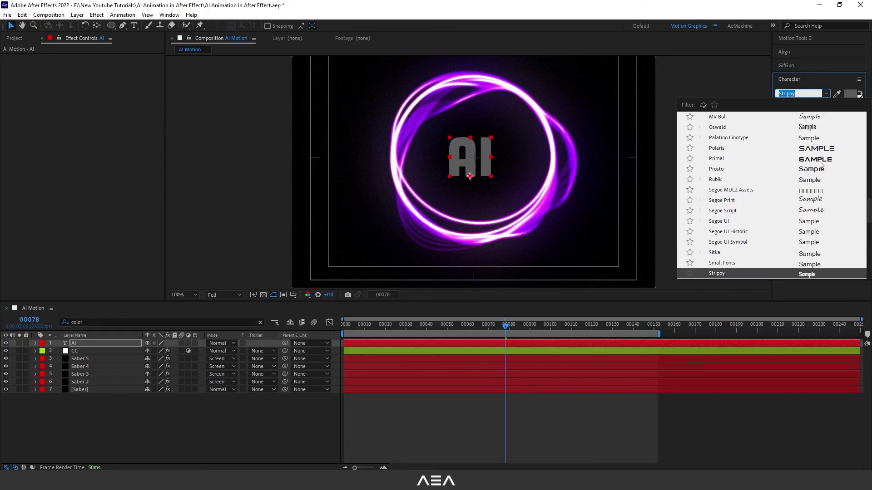
{"action": "scroll", "coordinate": [821, 168], "scroll_direction": "up", "scroll_amount": 2}
{"action": "left_click", "coordinate": [809, 189]}
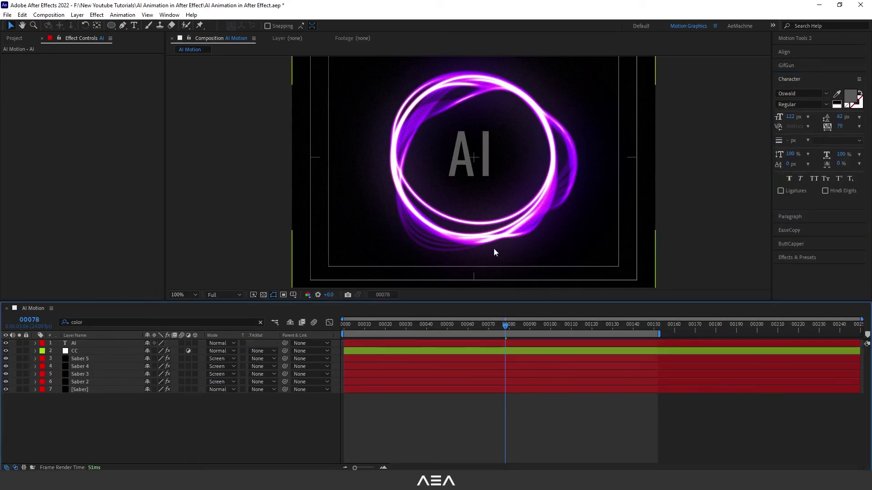
{"action": "left_click", "coordinate": [469, 168]}
{"action": "left_click_drag", "start_coordinate": [468, 167], "coordinate": [470, 170]}
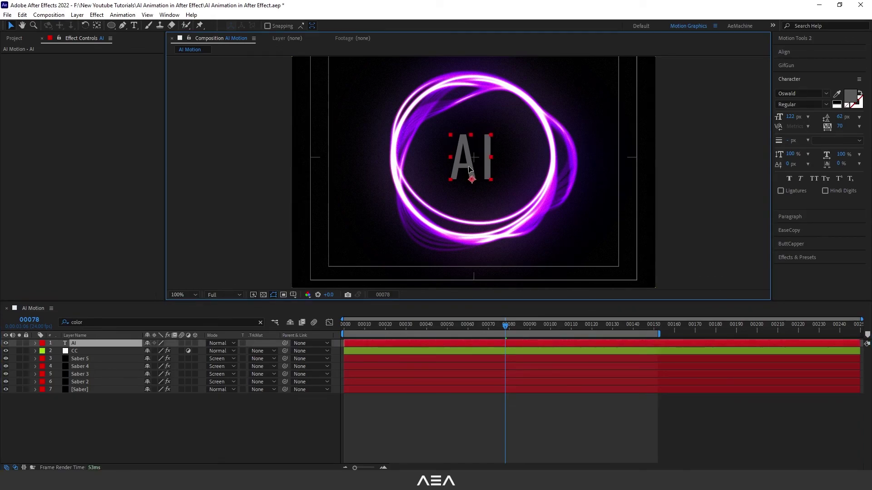
Step: Set the "AI" text's fill colour to light grey B8B8B8
{"action": "left_click", "coordinate": [847, 97]}
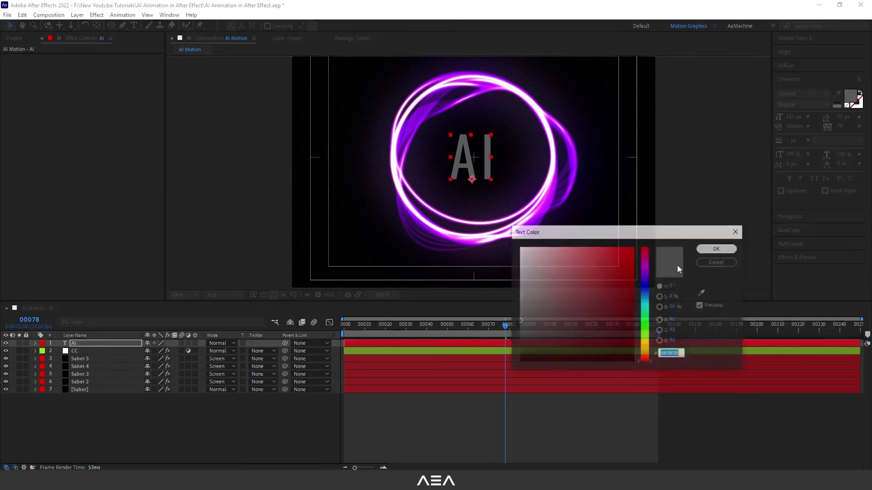
{"action": "type", "text": "B8B8B8"}
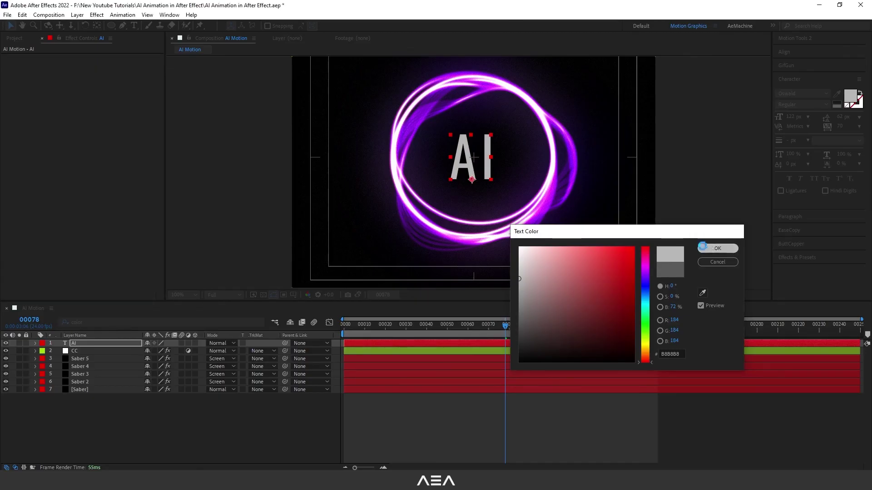
{"action": "left_click", "coordinate": [717, 248]}
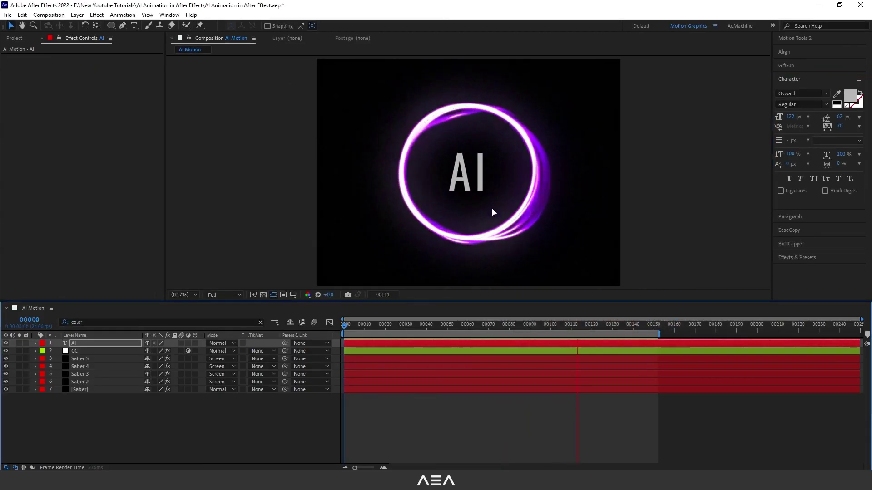